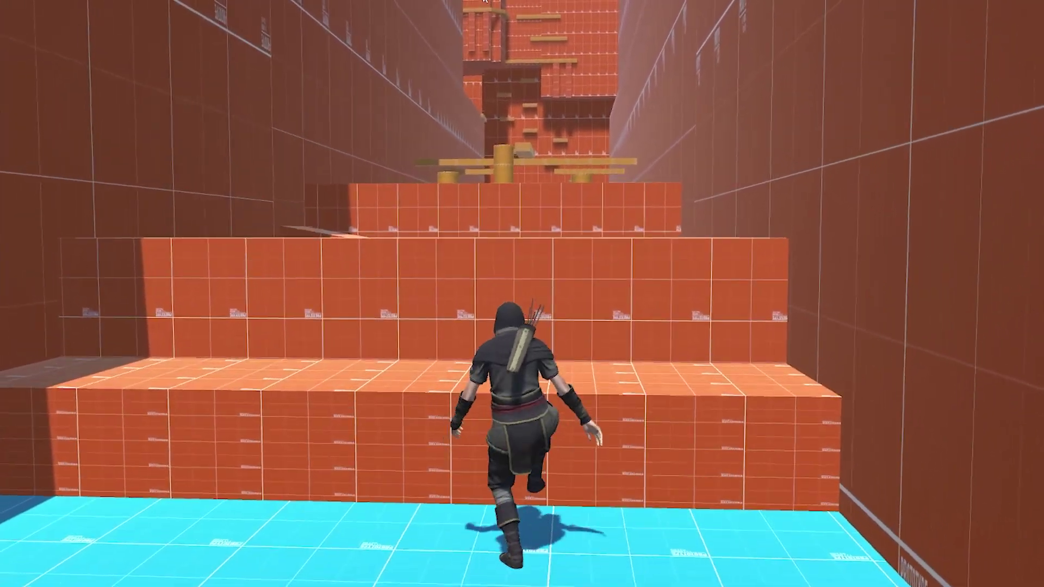
{"action": "key", "text": "w"}
{"action": "key", "text": "space"}
{"action": "key", "text": "space"}
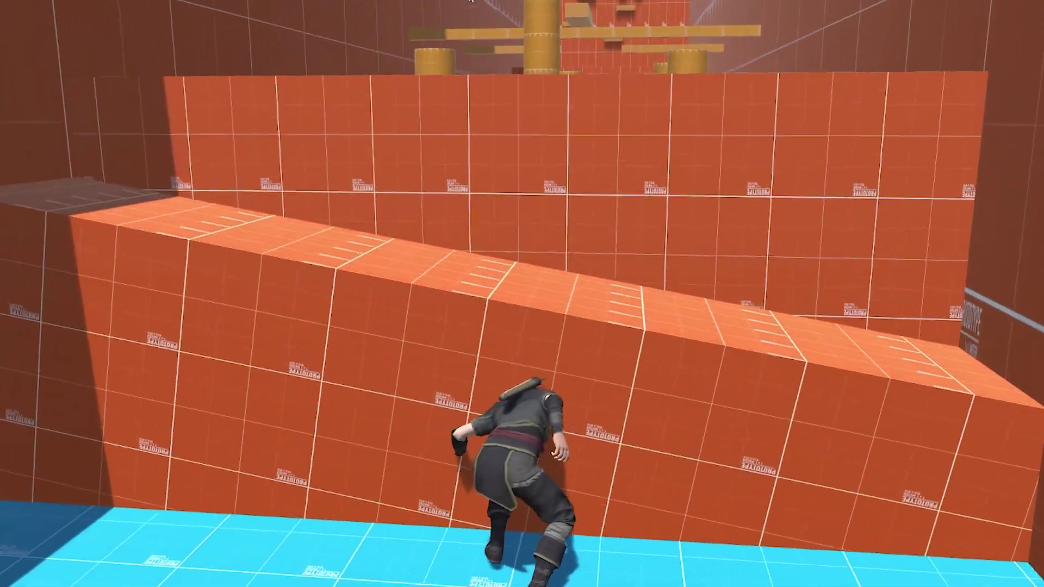
{"action": "key", "text": "w"}
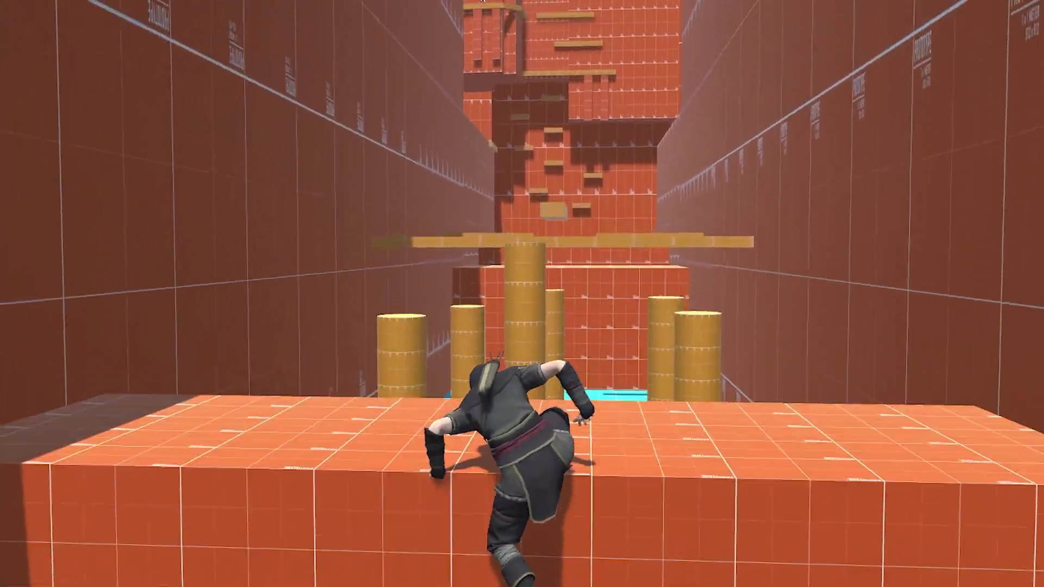
{"action": "key", "text": "w"}
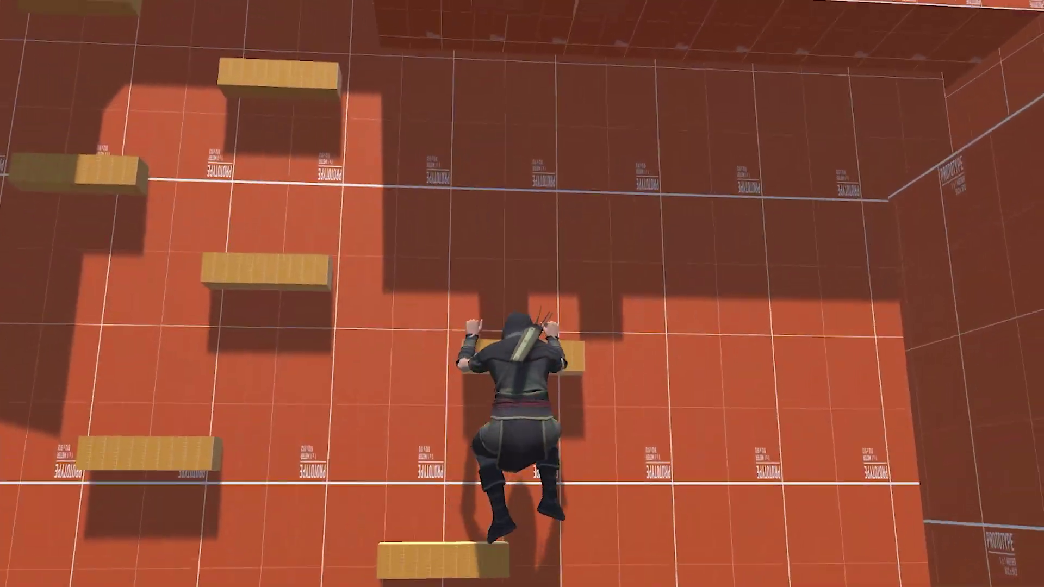
{"action": "key", "text": "w"}
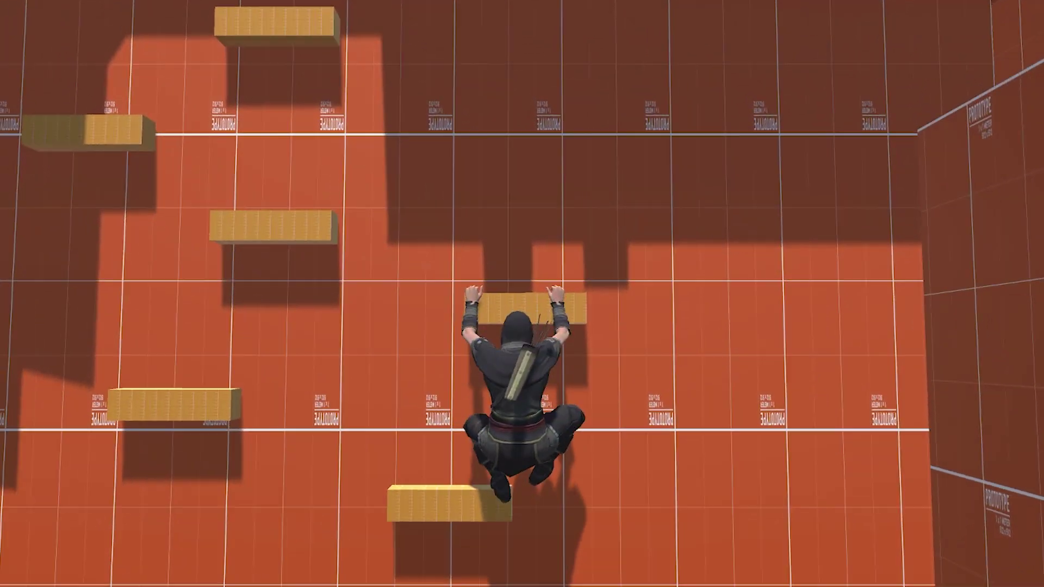
{"action": "key", "text": "space"}
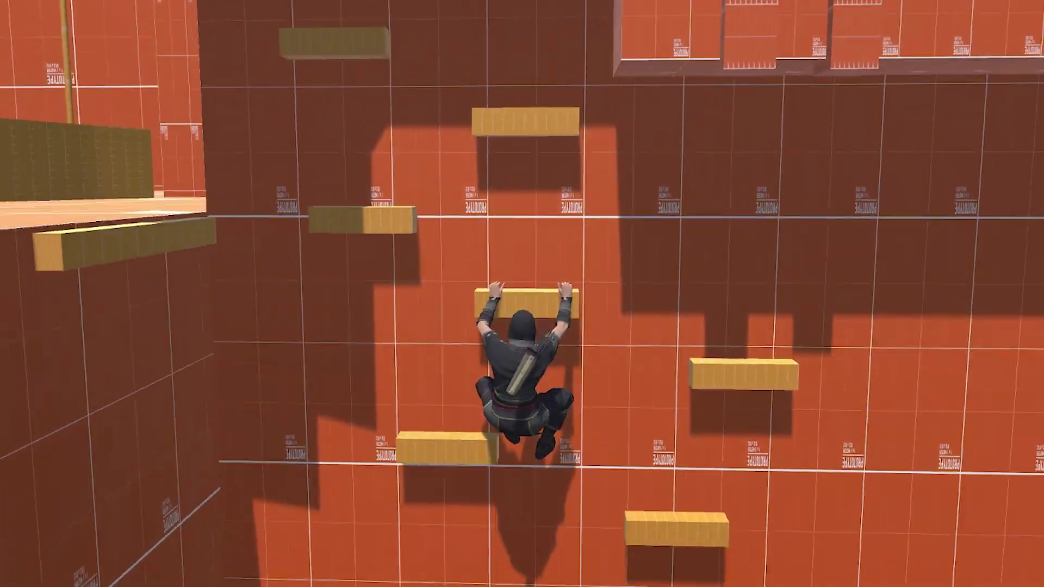
{"action": "key", "text": "w"}
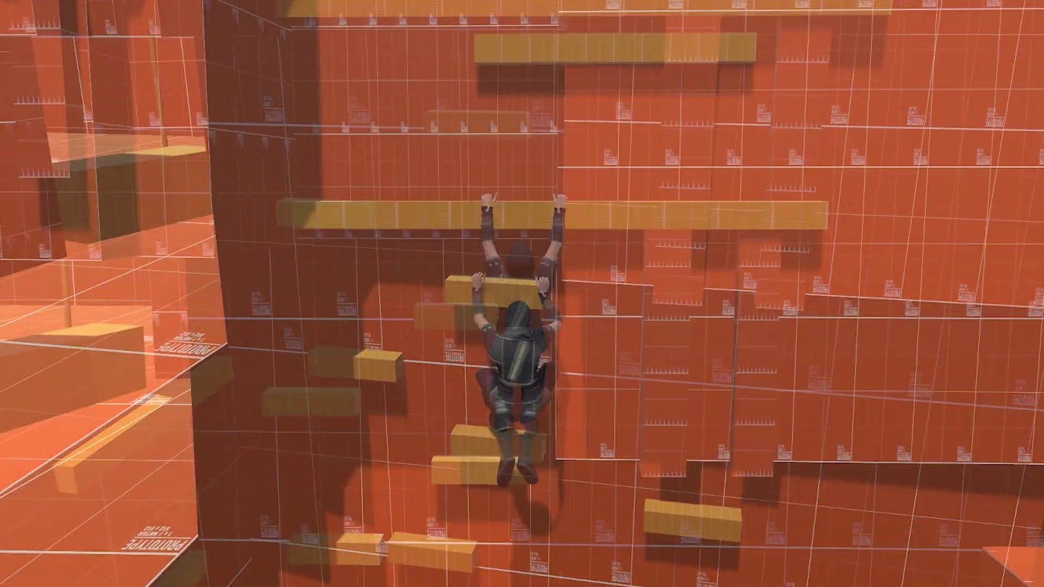
{"action": "key", "text": "d"}
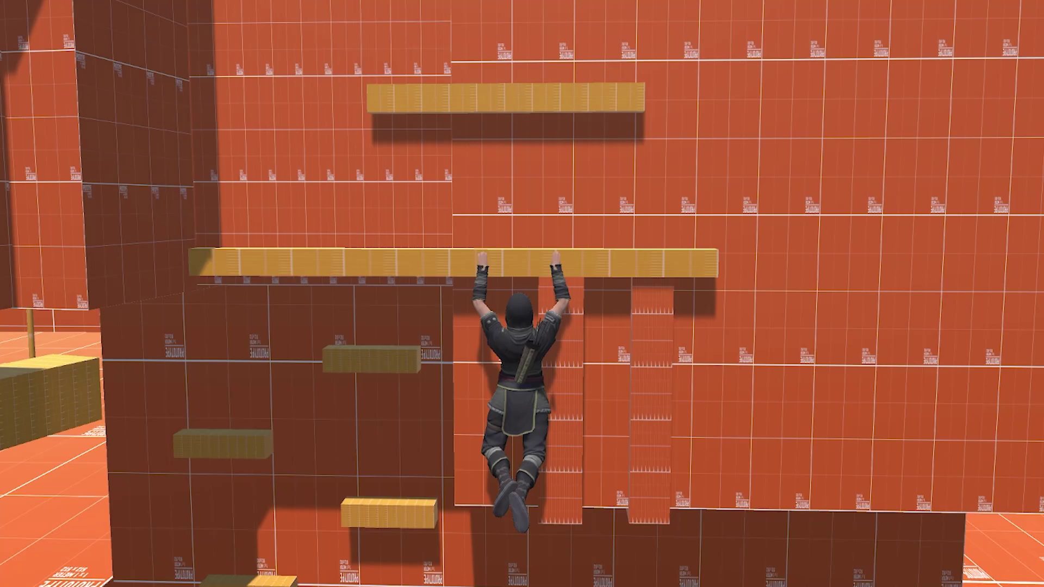
{"action": "key", "text": "space"}
{"action": "key", "text": "w"}
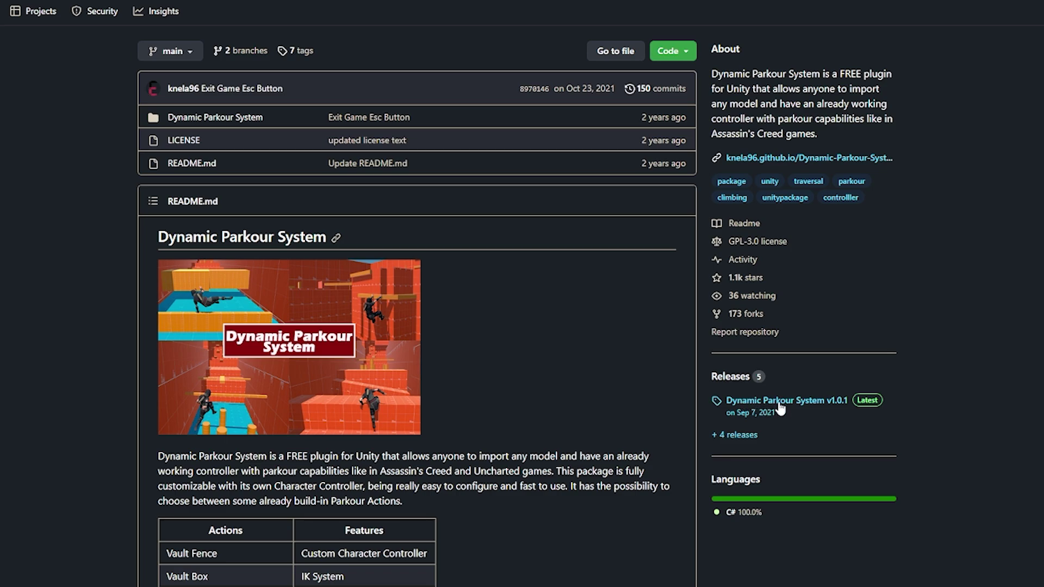
Download the Dynamic Parkour System code from its GitHub repository and copy the Dynamic Parkour System folder into the Unity project
{"action": "left_click", "coordinate": [689, 52]}
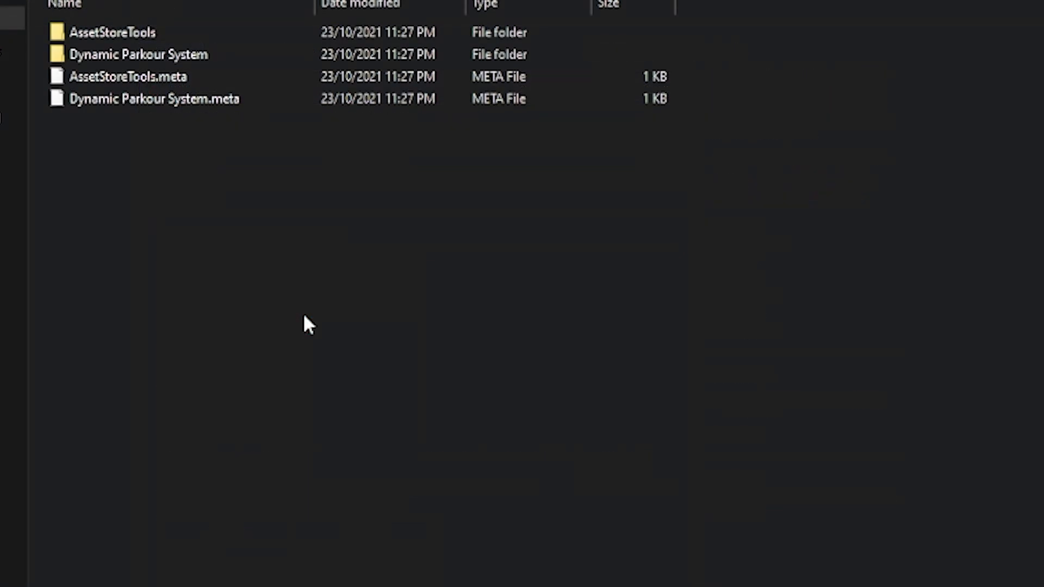
{"action": "right_click", "coordinate": [130, 55]}
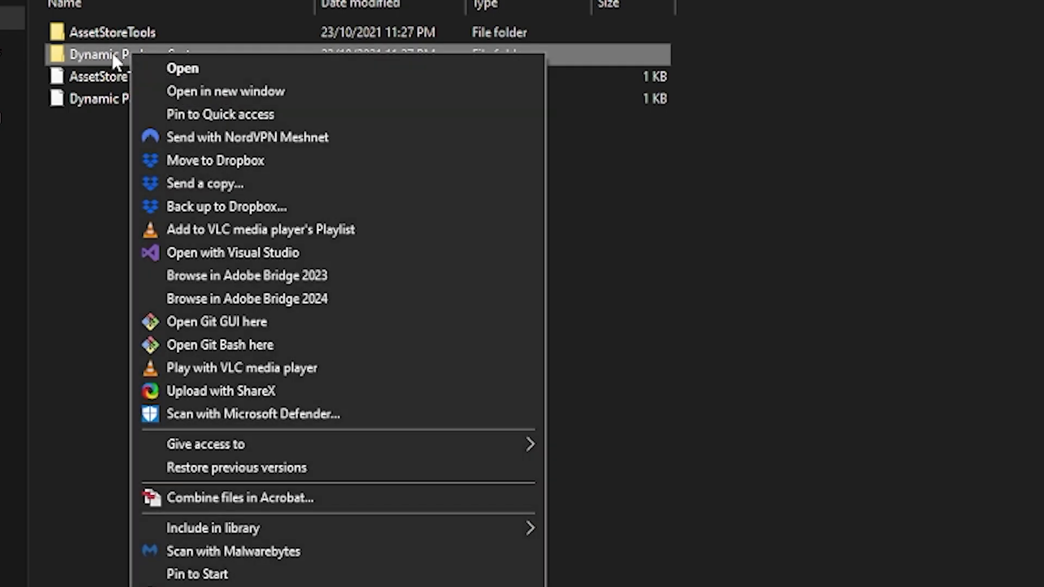
{"action": "left_click", "coordinate": [95, 149]}
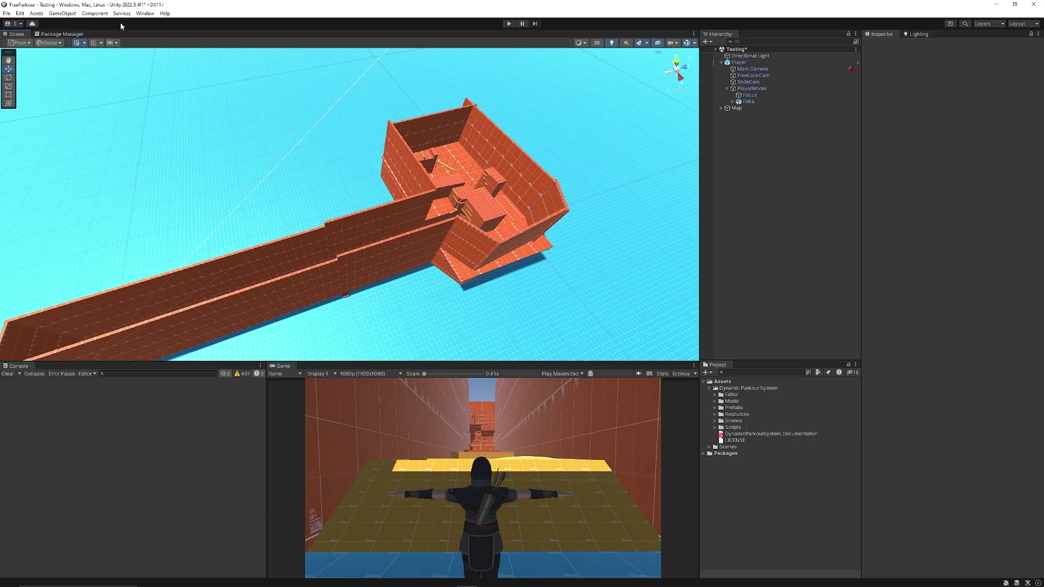
Look up the Input System and Cinemachine packages in the Unity Registry to check their installation, and return to the scene view
{"action": "left_click", "coordinate": [76, 36]}
{"action": "left_click", "coordinate": [54, 42]}
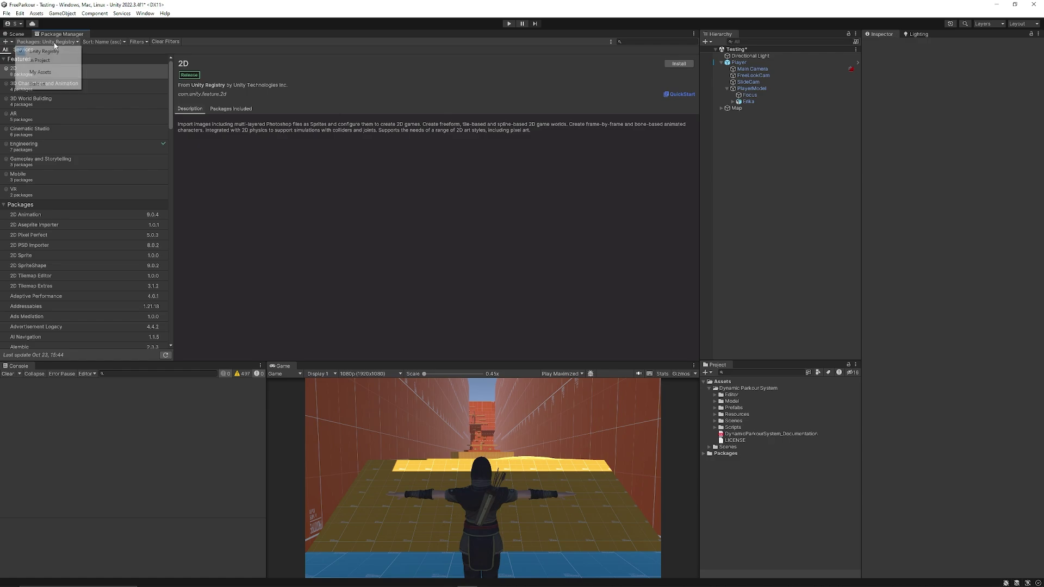
{"action": "left_click", "coordinate": [60, 51]}
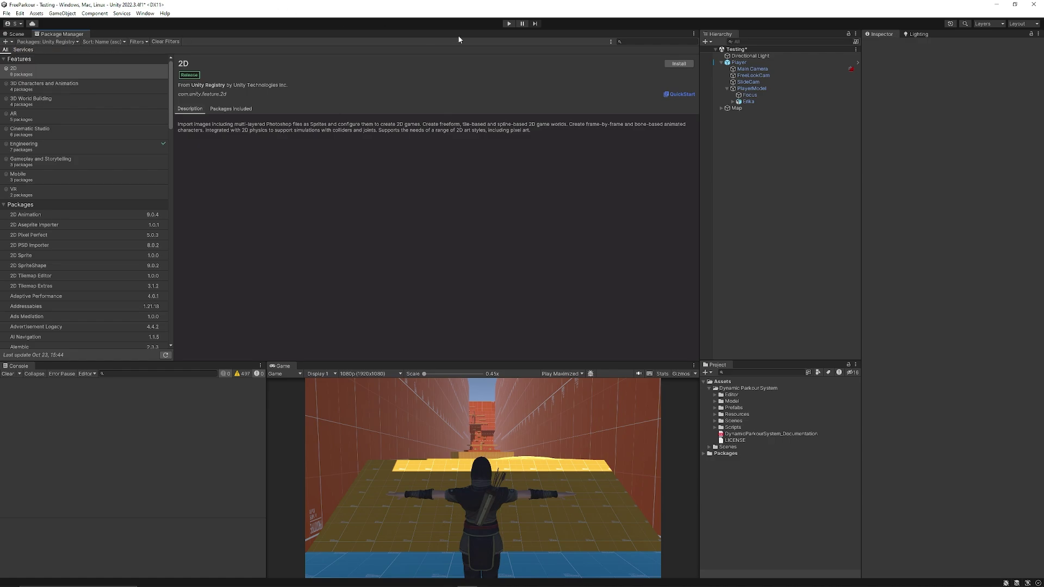
{"action": "left_click", "coordinate": [646, 42]}
{"action": "type", "text": "input"}
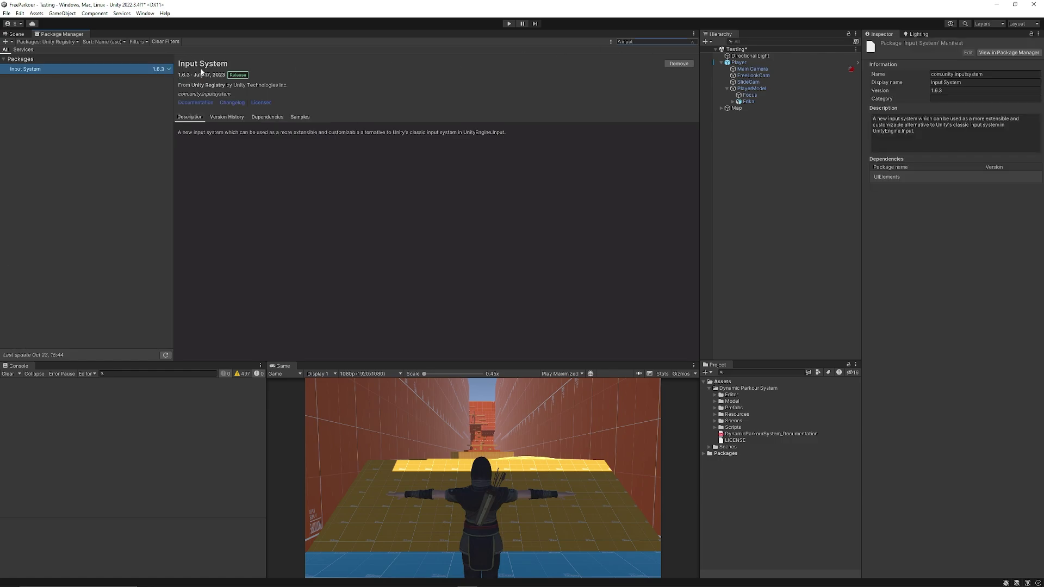
{"action": "type", "text": "cine"}
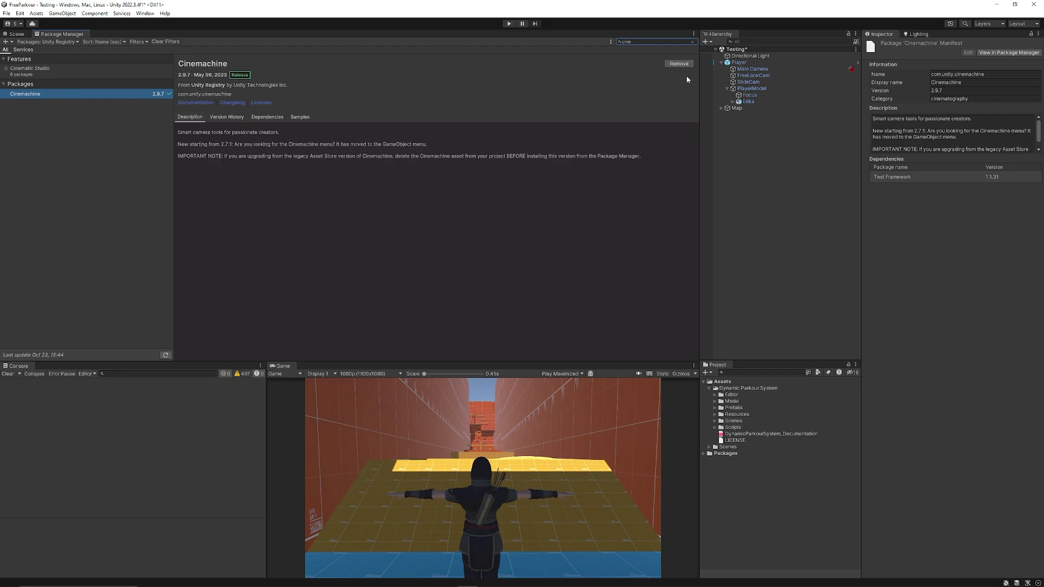
{"action": "left_click", "coordinate": [17, 35]}
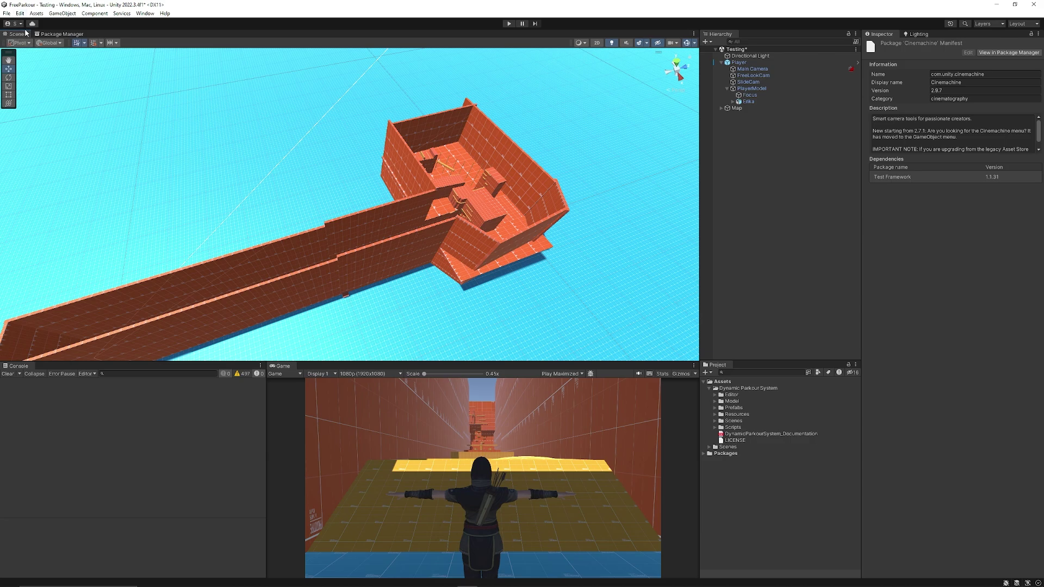
Open the project's tag list from the Directional Light's tag options and check the custom tags
{"action": "left_click", "coordinate": [750, 55]}
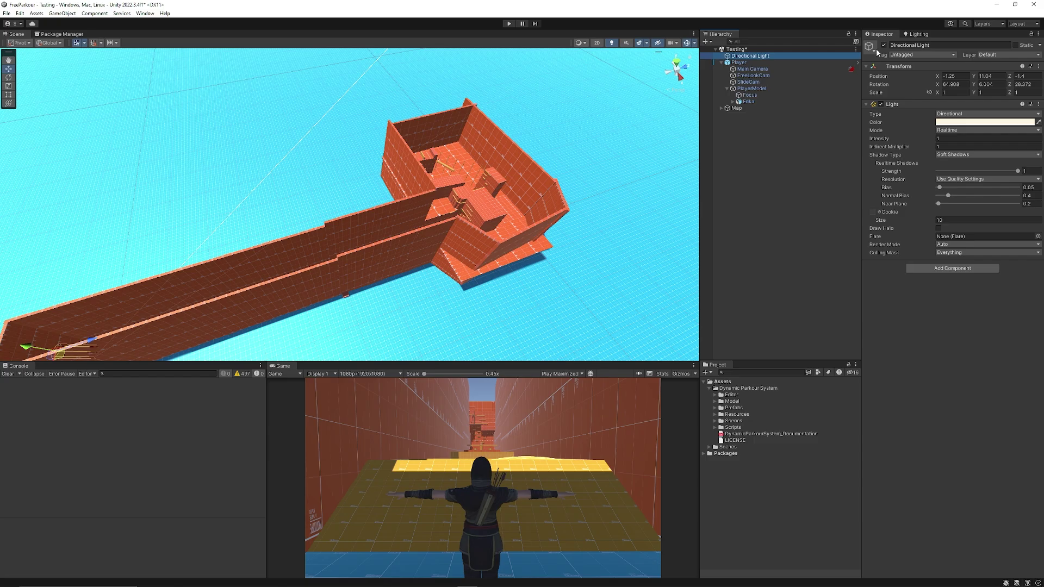
{"action": "left_click", "coordinate": [898, 55]}
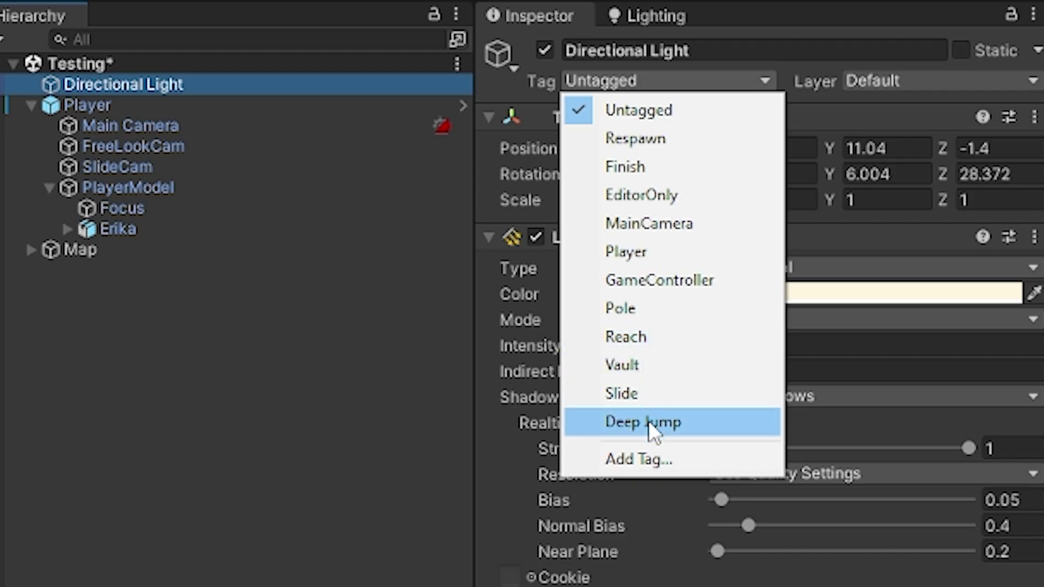
{"action": "left_click", "coordinate": [646, 459]}
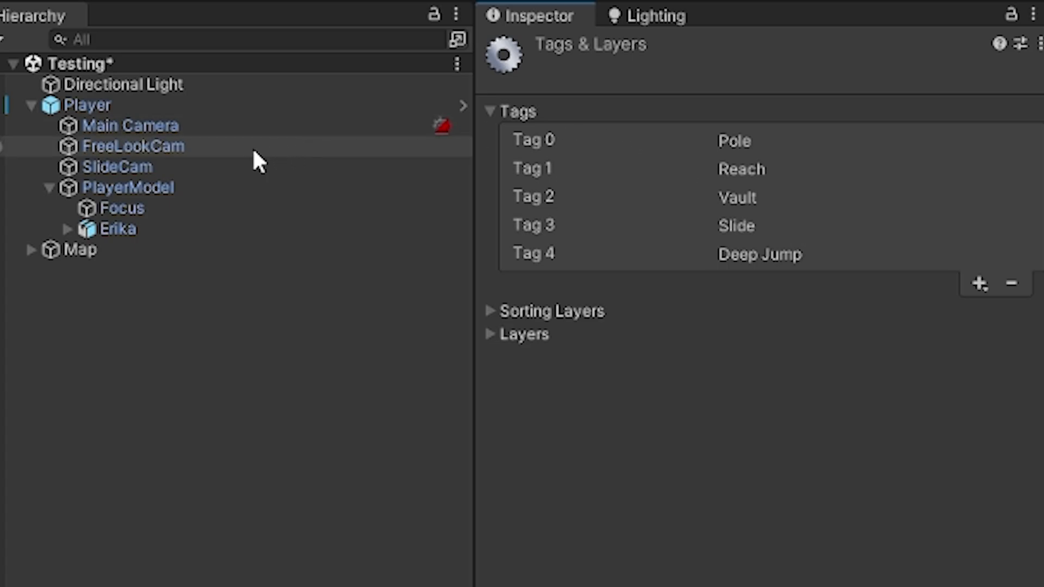
Open the project's layer list from the Directional Light's layer options and check the user layers
{"action": "left_click", "coordinate": [173, 89]}
{"action": "left_click", "coordinate": [1021, 55]}
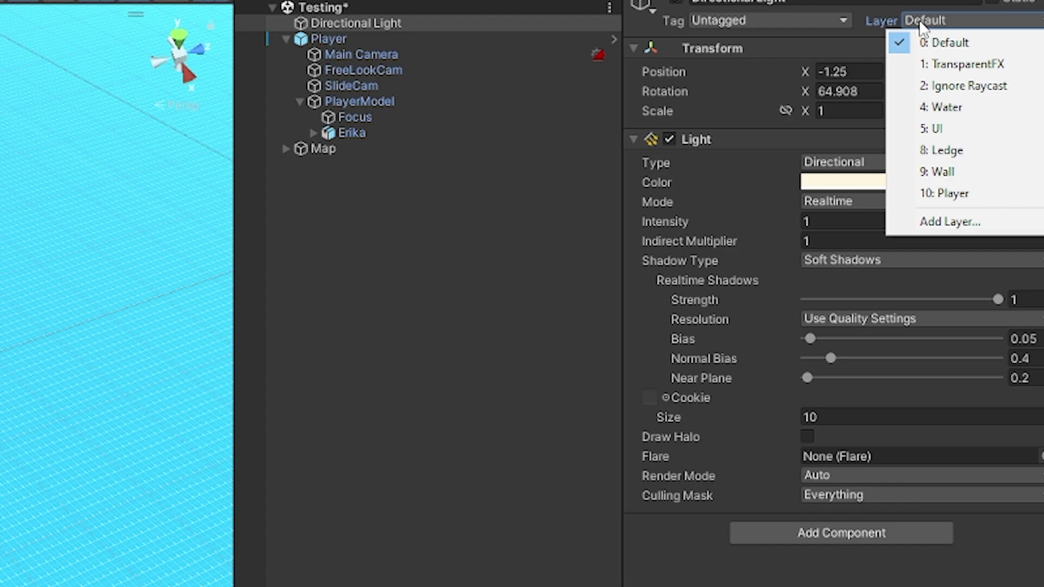
{"action": "left_click", "coordinate": [959, 227]}
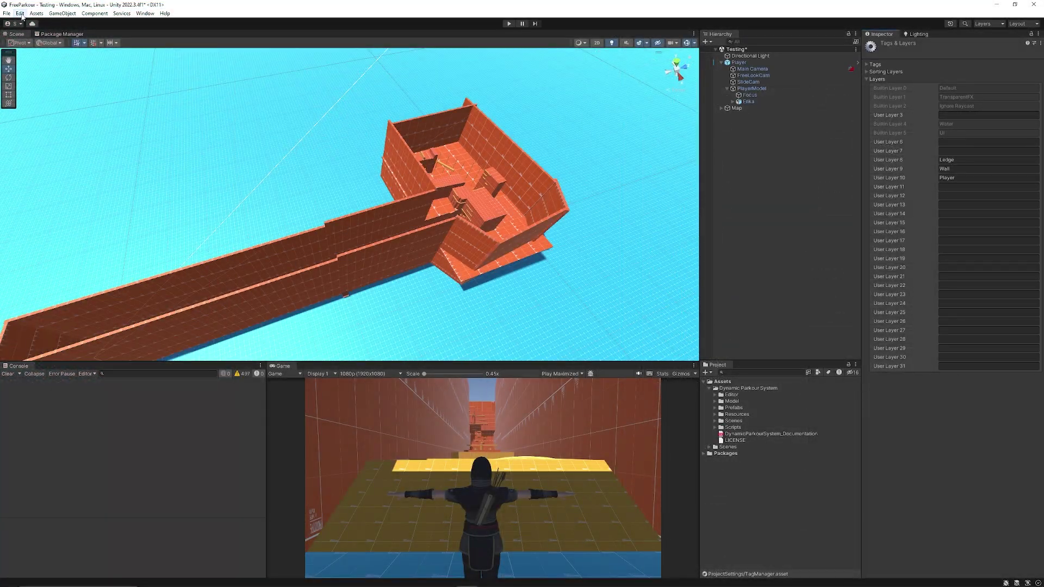
Check Active Input Handling in the Player project settings and the Layer Collision Matrix in the Physics settings
{"action": "left_click", "coordinate": [19, 13]}
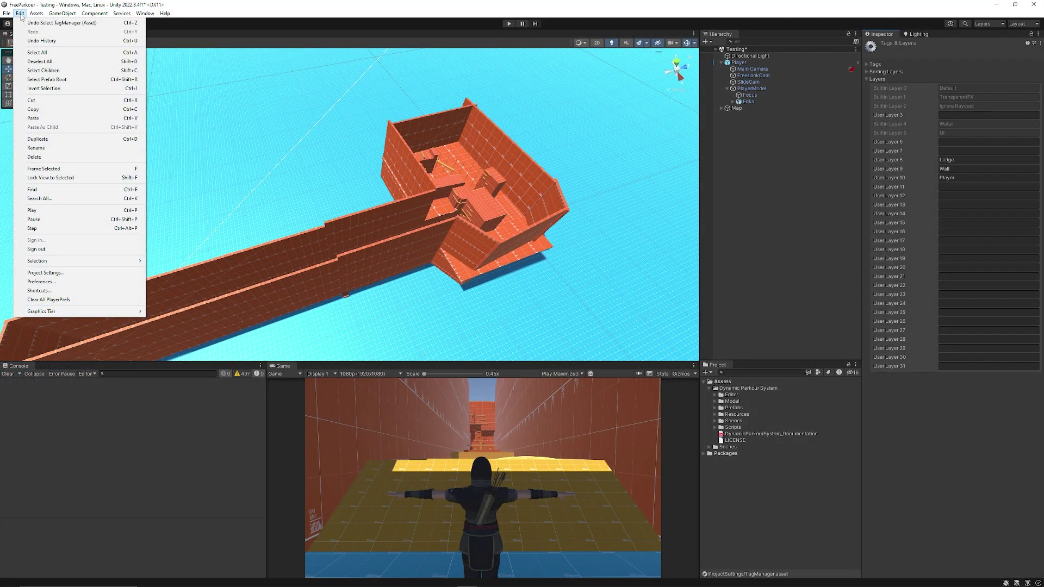
{"action": "left_click", "coordinate": [60, 273]}
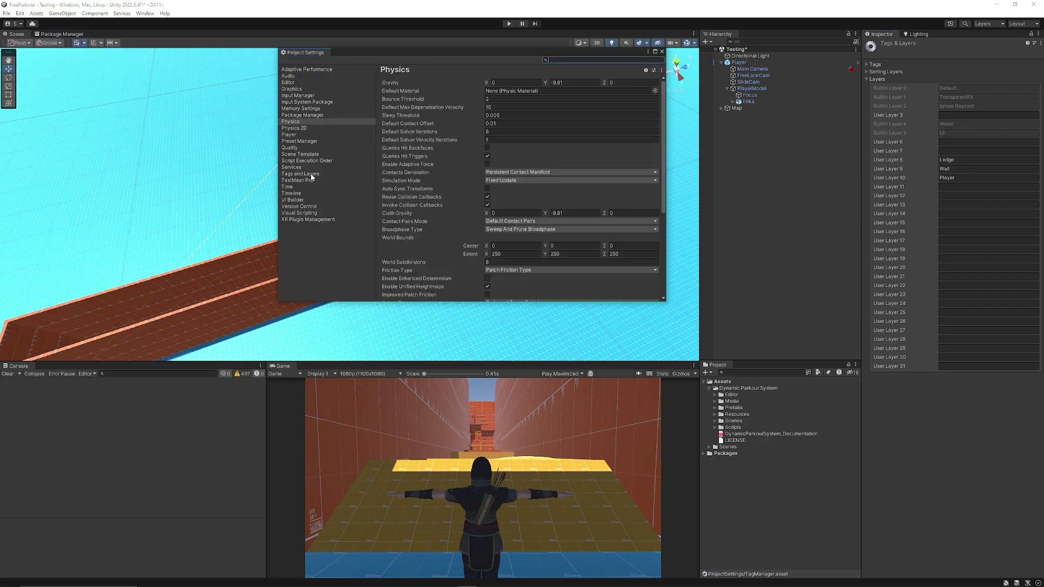
{"action": "left_click", "coordinate": [295, 135]}
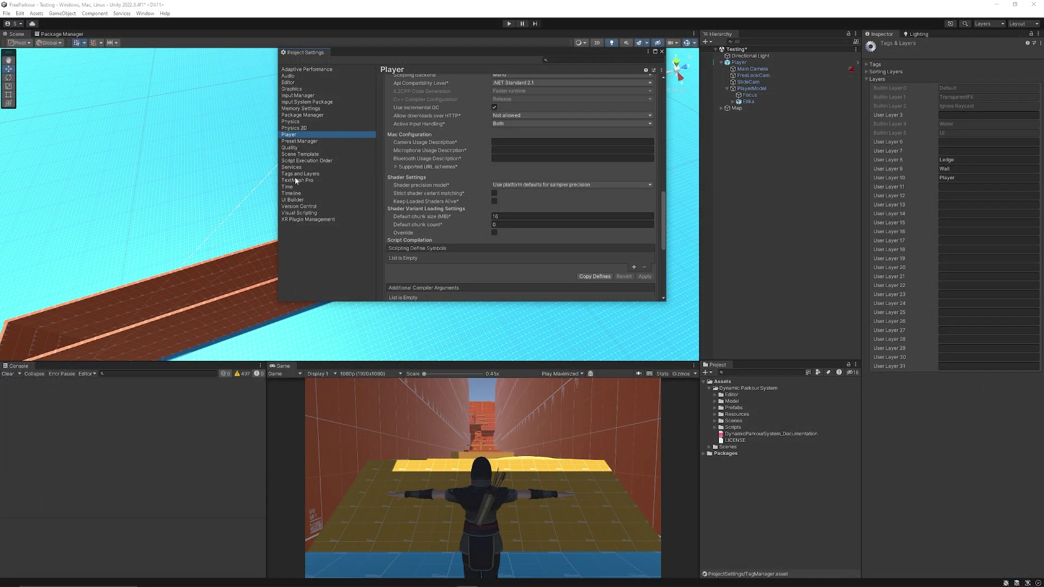
{"action": "left_click", "coordinate": [291, 121]}
{"action": "left_click_drag", "start_coordinate": [344, 52], "coordinate": [308, 70]}
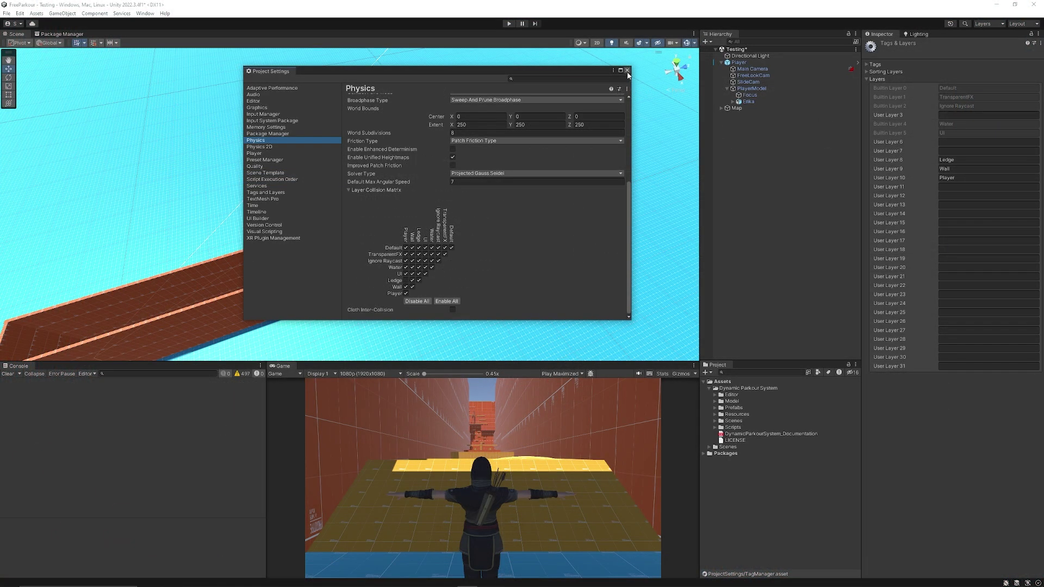
{"action": "left_click", "coordinate": [629, 75]}
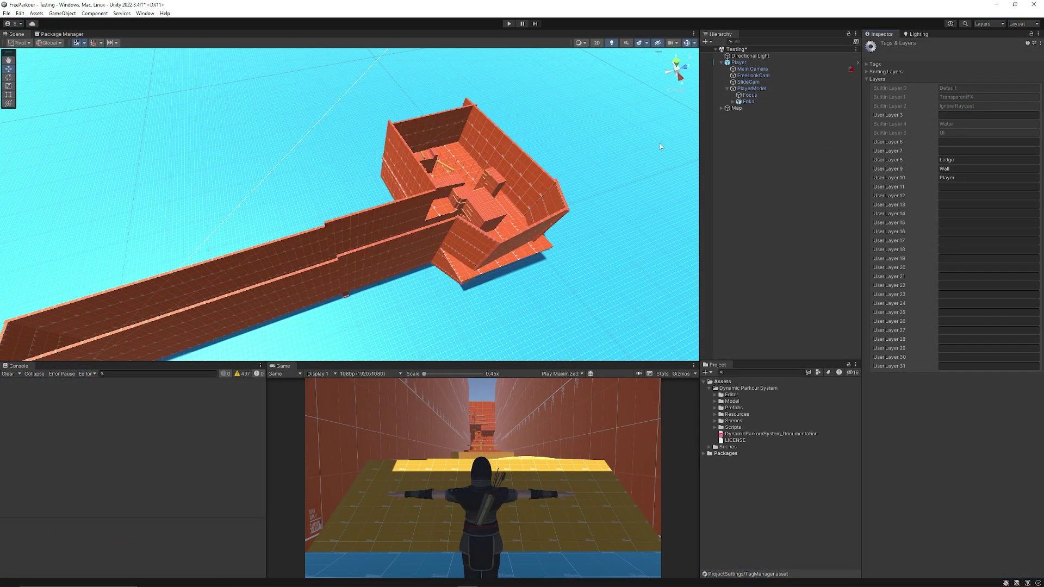
Check the tags and layers of the Ledge and Wall climbing prefabs
{"action": "left_click", "coordinate": [715, 407]}
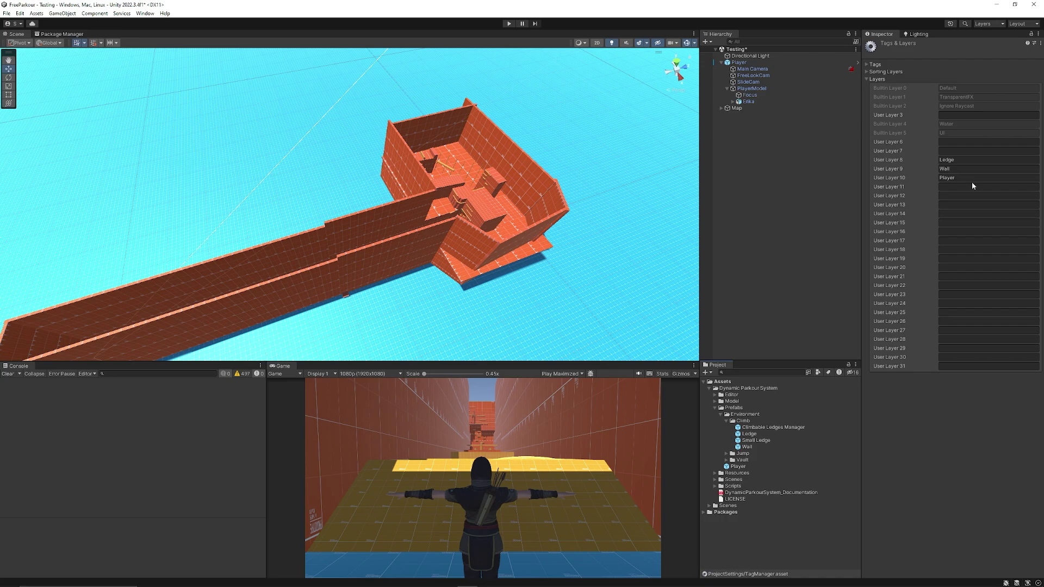
{"action": "left_click", "coordinate": [751, 435]}
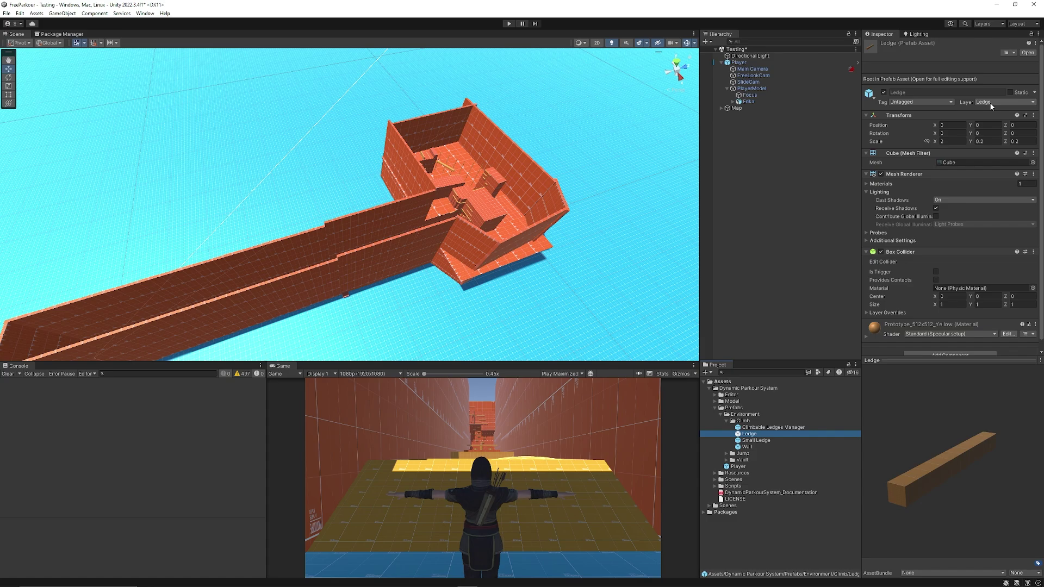
{"action": "left_click", "coordinate": [748, 447]}
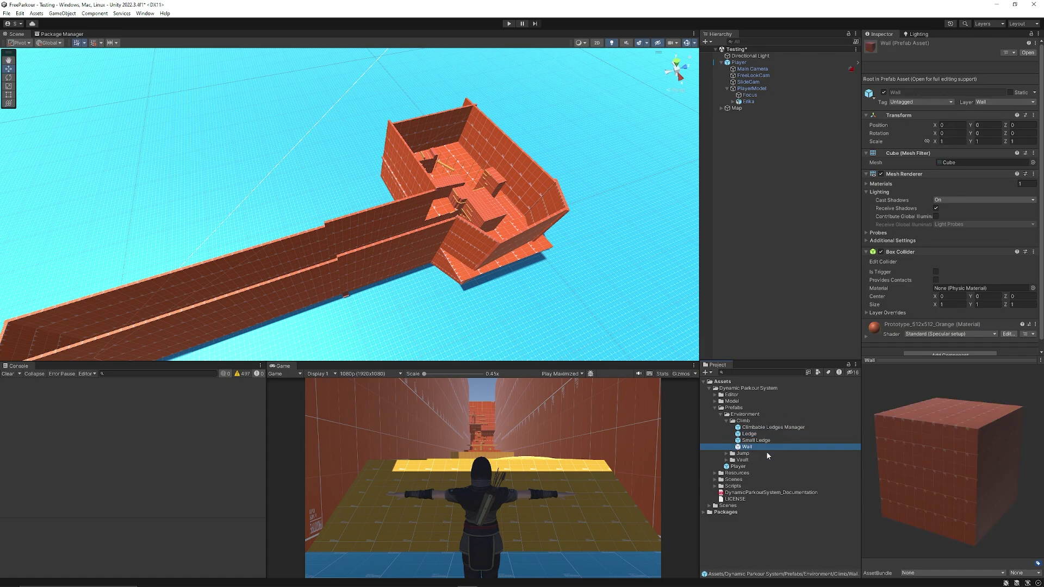
Check the tags and layers of the Box, Obstacle and Slide vault prefabs
{"action": "left_click", "coordinate": [727, 459]}
{"action": "left_click", "coordinate": [740, 467]}
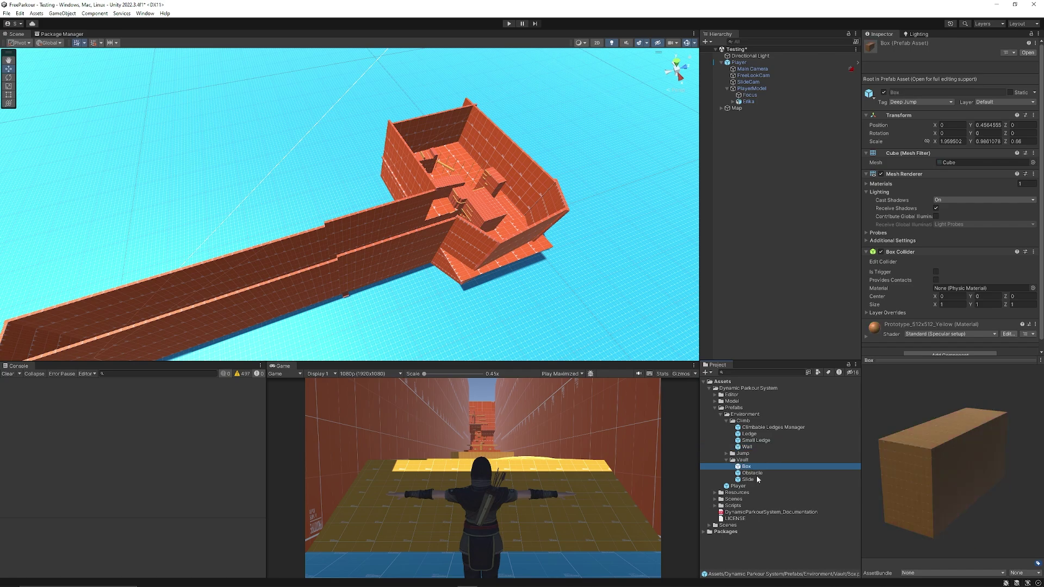
{"action": "left_click", "coordinate": [757, 473]}
{"action": "left_click", "coordinate": [752, 479]}
{"action": "left_click", "coordinate": [753, 474]}
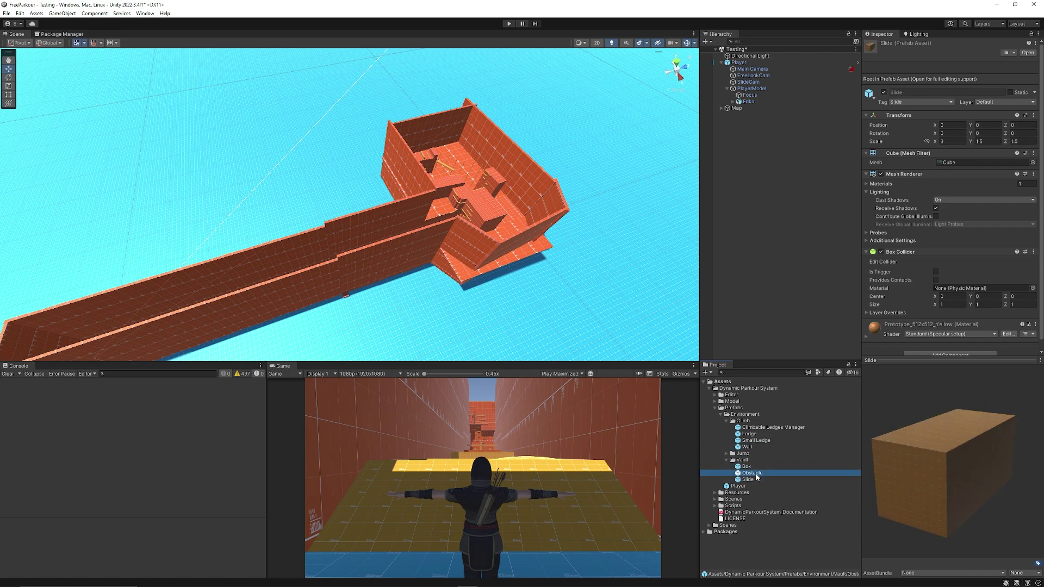
{"action": "left_click", "coordinate": [750, 469]}
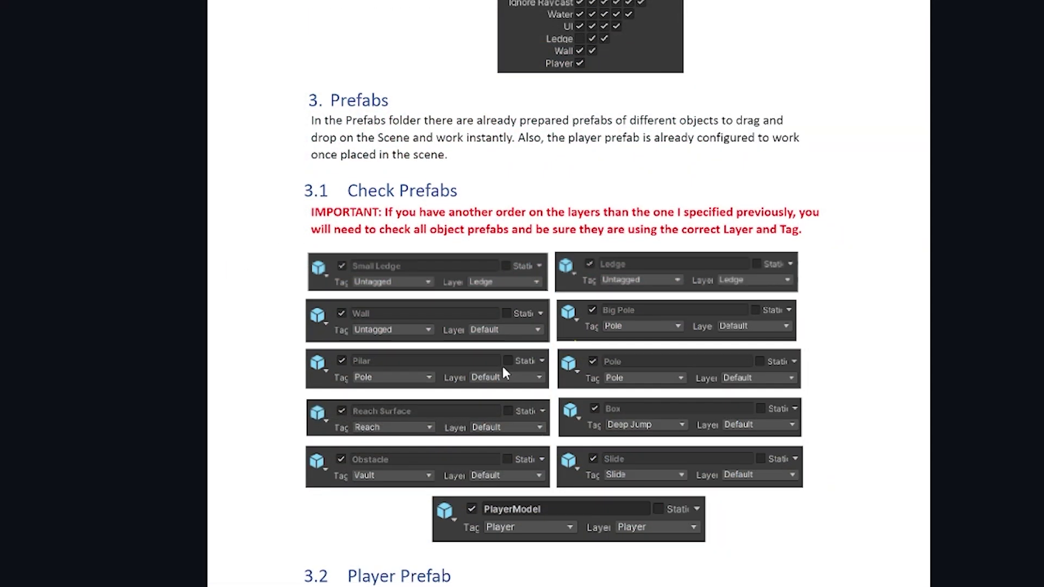
Read the documentation's sections on prefab tags and layers and on the player prefab's components
{"action": "scroll", "coordinate": [505, 368], "scroll_direction": "down", "scroll_amount": 10}
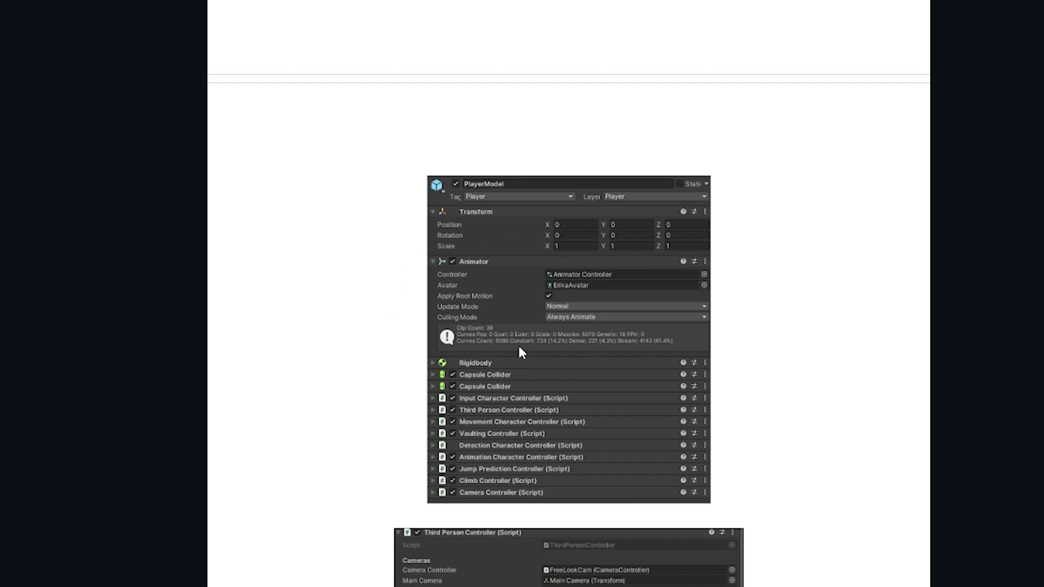
{"action": "scroll", "coordinate": [519, 352], "scroll_direction": "down", "scroll_amount": 3}
{"action": "scroll", "coordinate": [473, 340], "scroll_direction": "up", "scroll_amount": 6}
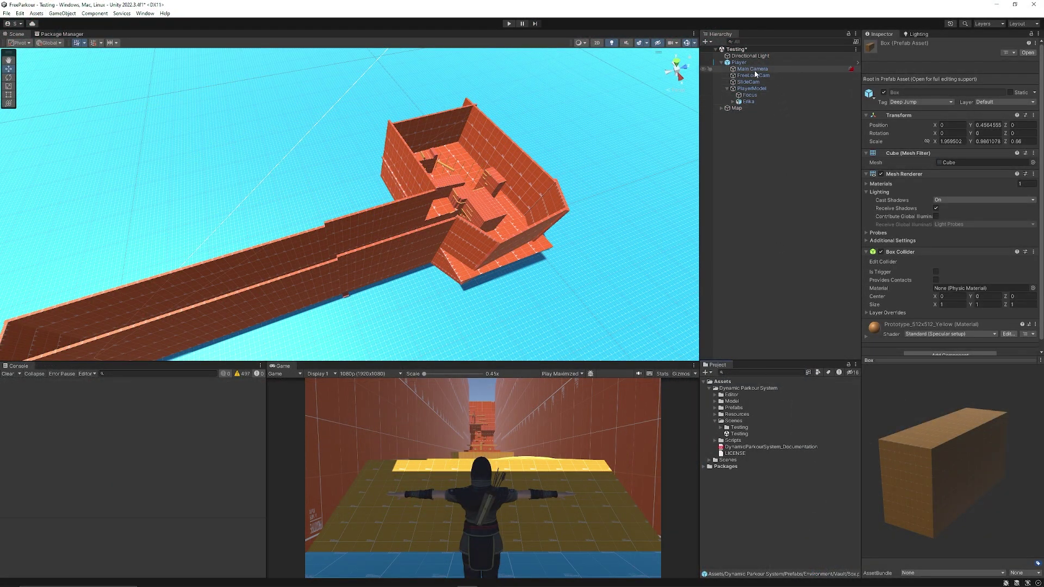
Inspect the Player object in the Testing scene and its Main Camera, FreeLookCam, SlideCam and PlayerModel children
{"action": "left_click", "coordinate": [788, 62]}
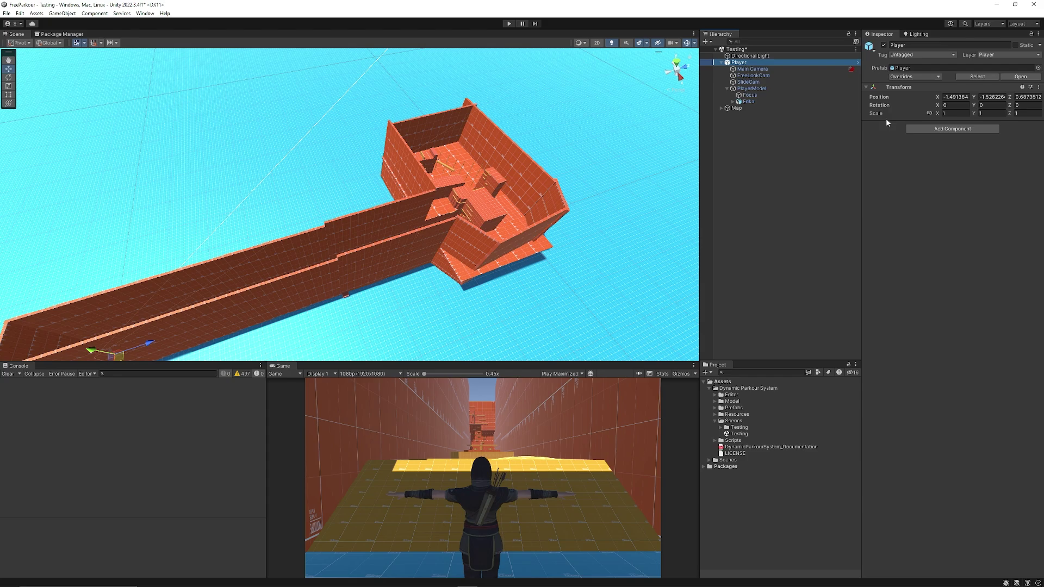
{"action": "left_click", "coordinate": [754, 69]}
{"action": "left_click", "coordinate": [758, 75]}
{"action": "left_click", "coordinate": [759, 81]}
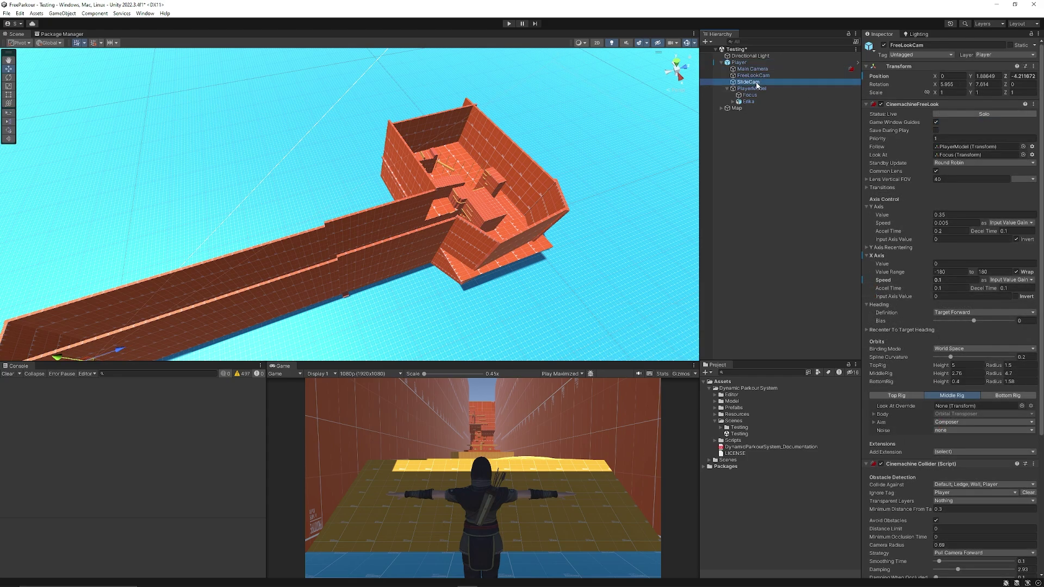
{"action": "left_click", "coordinate": [759, 89]}
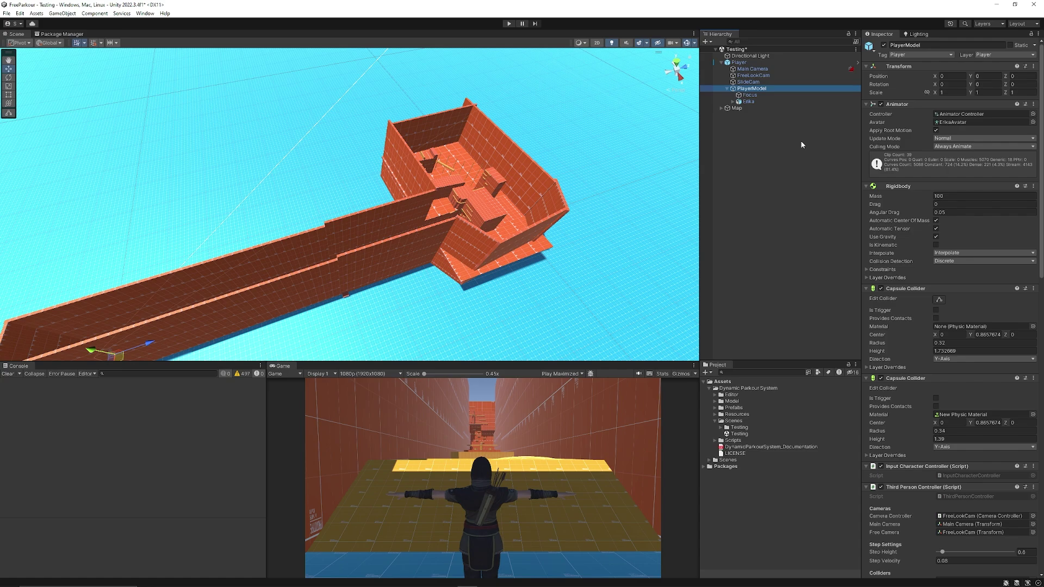
{"action": "left_click", "coordinate": [750, 102]}
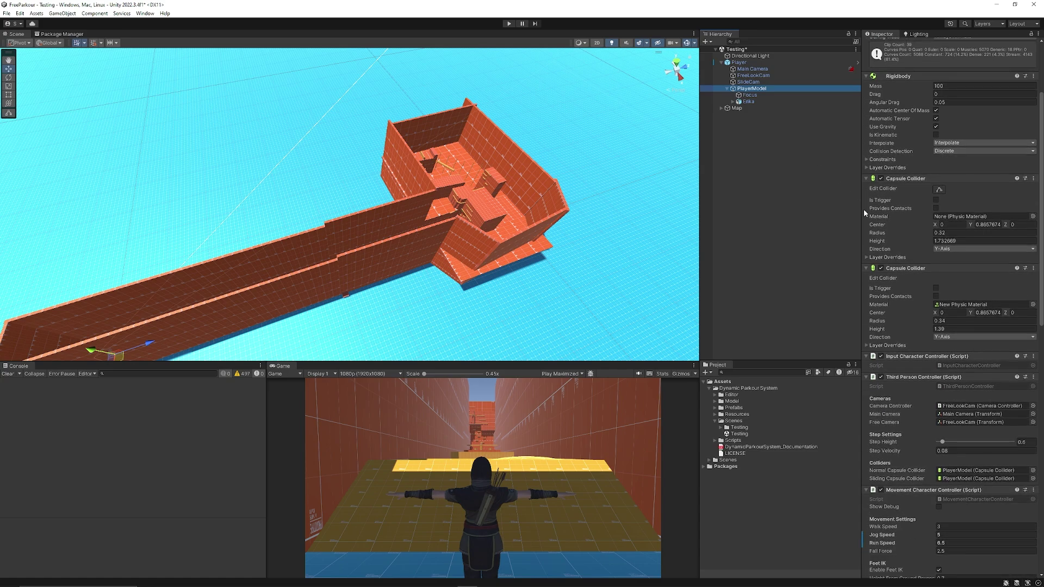
Review the PlayerModel's components, from the Rigidbody and Capsule Colliders through the movement, vaulting, detection, jump prediction and climb controller scripts
{"action": "left_click", "coordinate": [751, 88]}
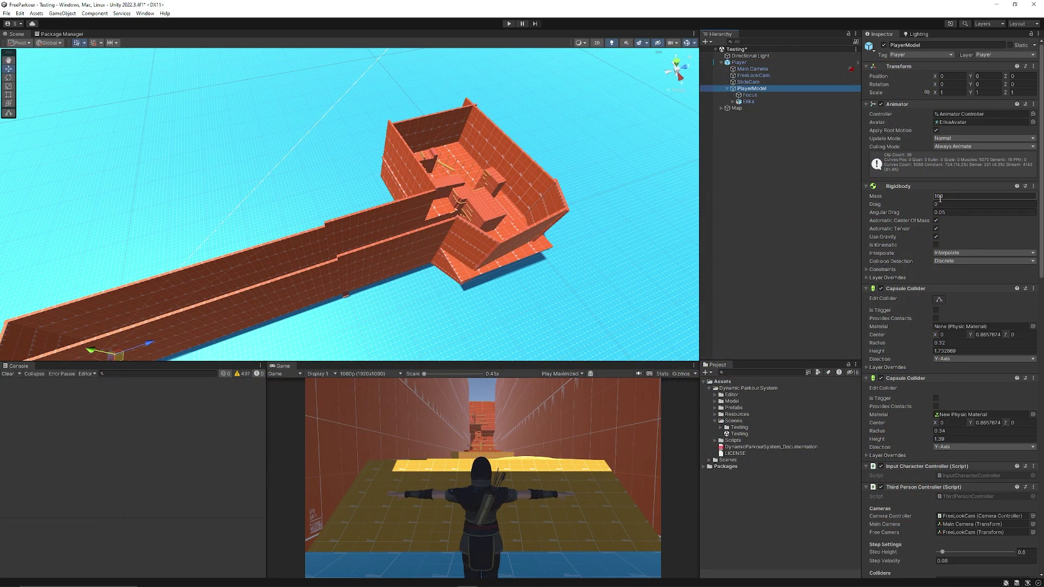
{"action": "scroll", "coordinate": [933, 227], "scroll_direction": "down", "scroll_amount": 1}
{"action": "scroll", "coordinate": [926, 255], "scroll_direction": "down", "scroll_amount": 4}
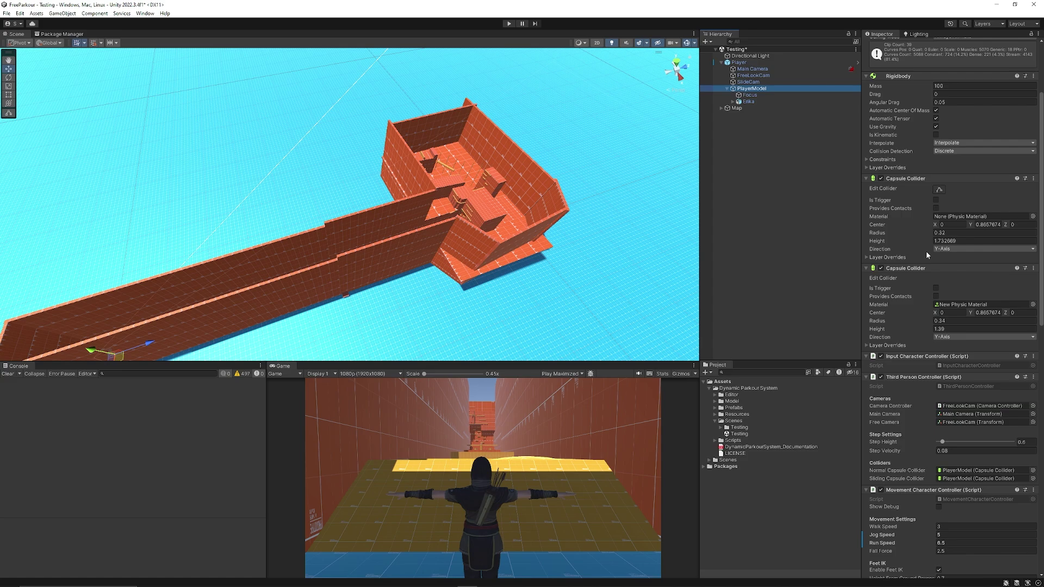
{"action": "scroll", "coordinate": [924, 270], "scroll_direction": "down", "scroll_amount": 4}
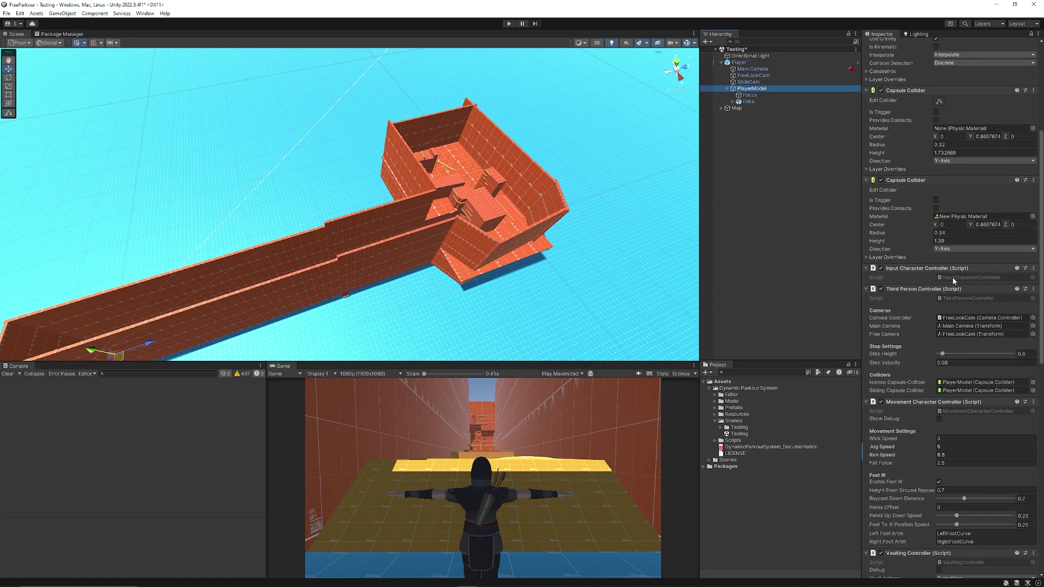
{"action": "scroll", "coordinate": [932, 276], "scroll_direction": "down", "scroll_amount": 3}
{"action": "scroll", "coordinate": [925, 280], "scroll_direction": "down", "scroll_amount": 4}
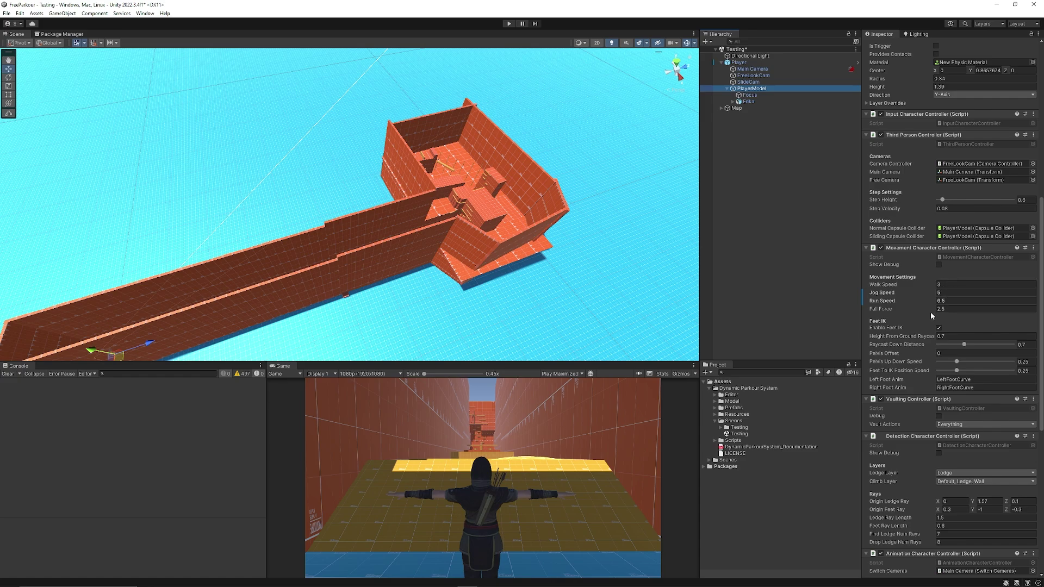
{"action": "scroll", "coordinate": [918, 319], "scroll_direction": "down", "scroll_amount": 3}
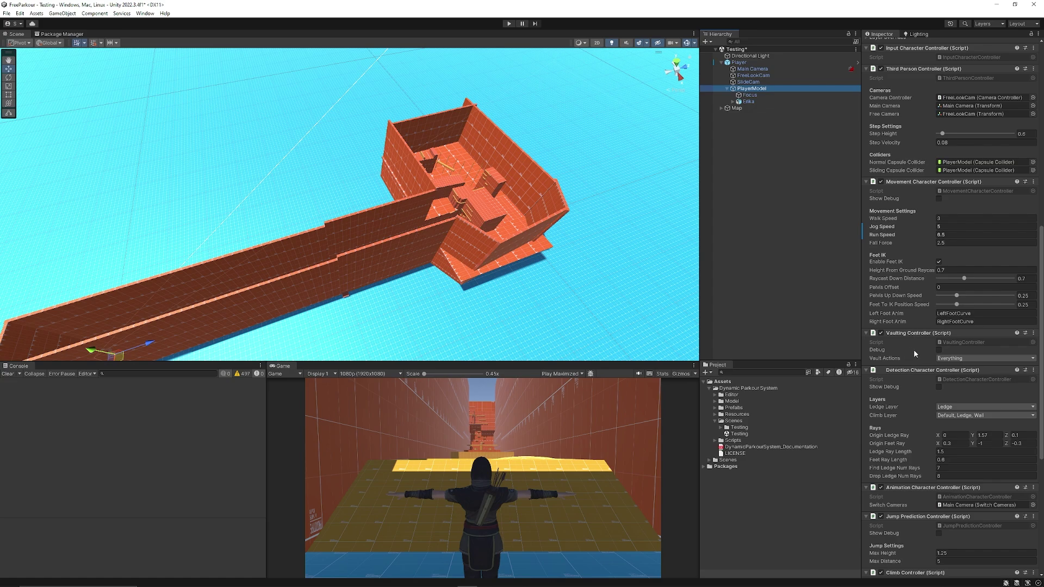
{"action": "scroll", "coordinate": [918, 353], "scroll_direction": "down", "scroll_amount": 3}
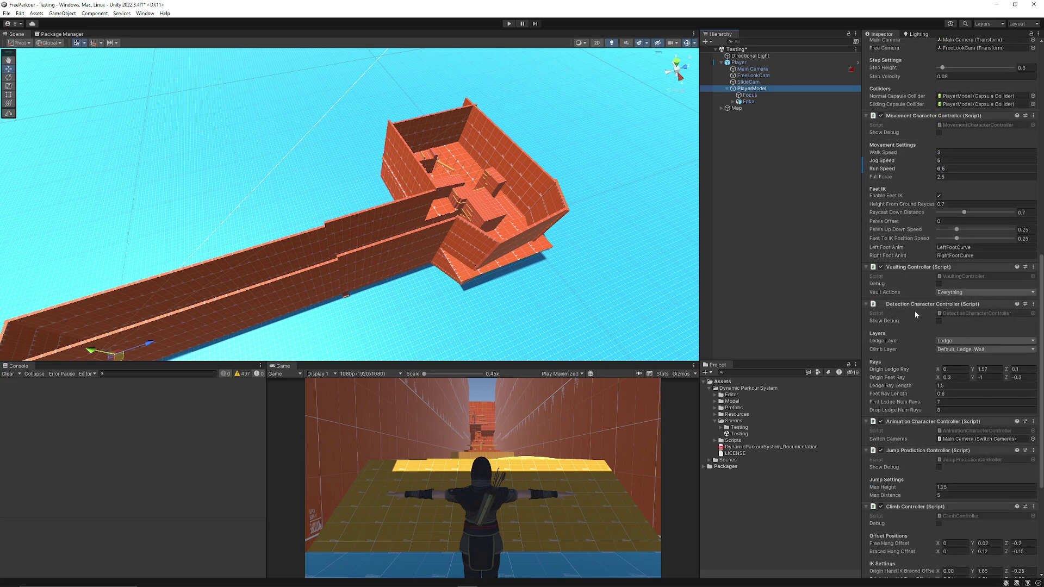
{"action": "scroll", "coordinate": [915, 312], "scroll_direction": "down", "scroll_amount": 2}
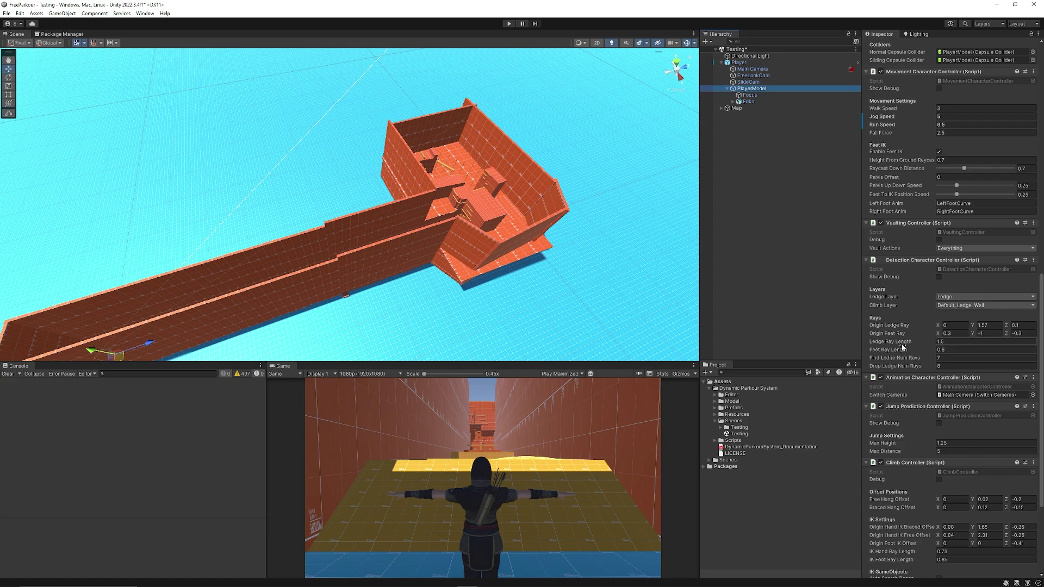
{"action": "scroll", "coordinate": [896, 331], "scroll_direction": "down", "scroll_amount": 7}
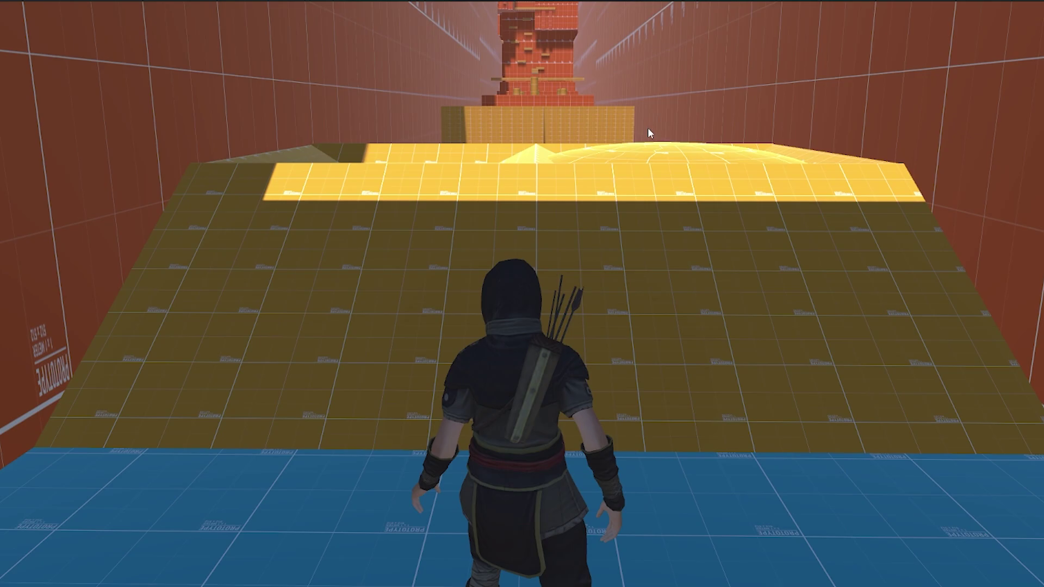
{"action": "key", "text": "w"}
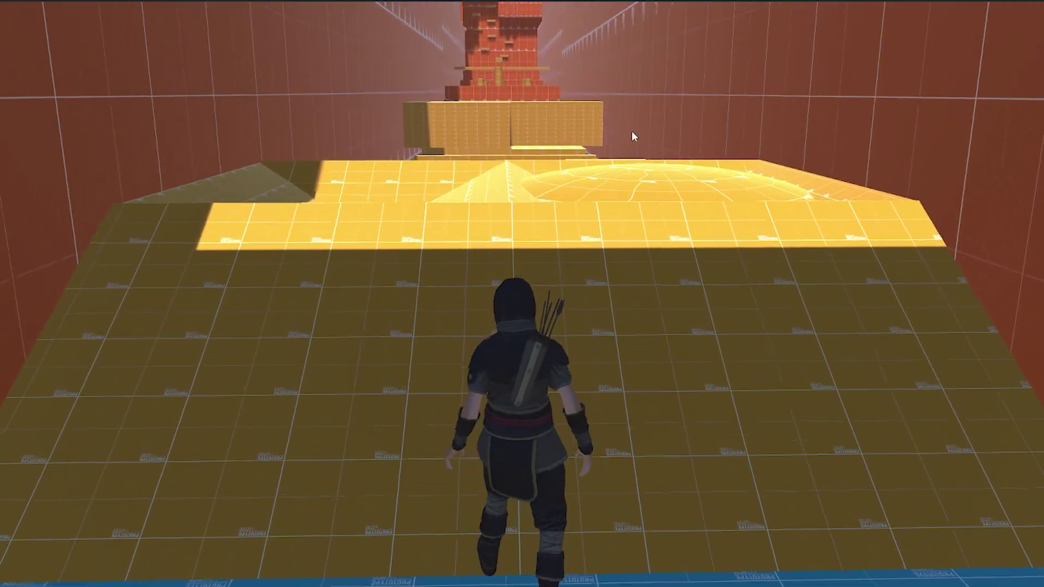
{"action": "key", "text": "s"}
{"action": "key", "text": "w"}
{"action": "key", "text": "w"}
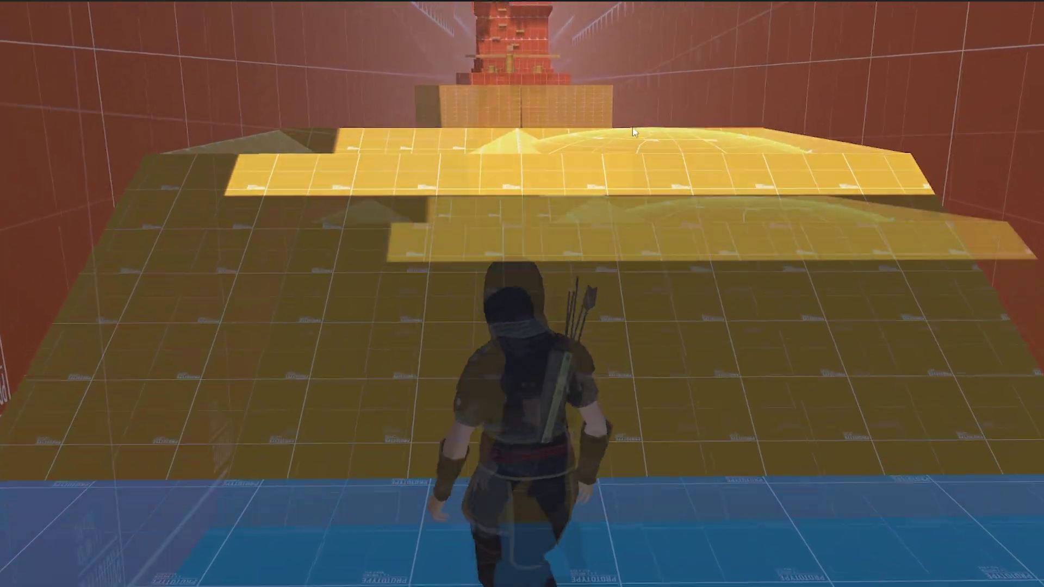
{"action": "key", "text": "w"}
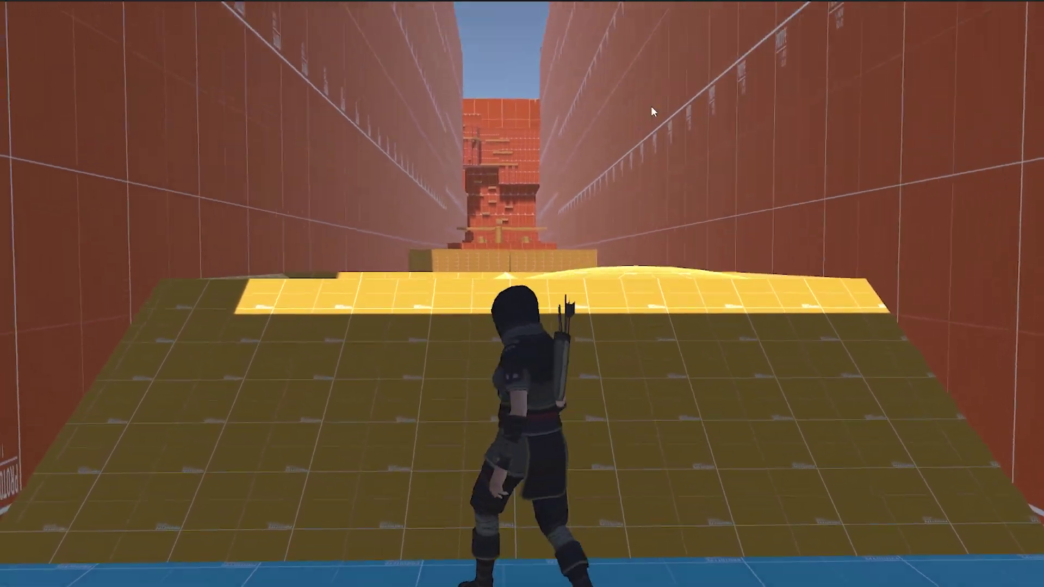
{"action": "key", "text": "w"}
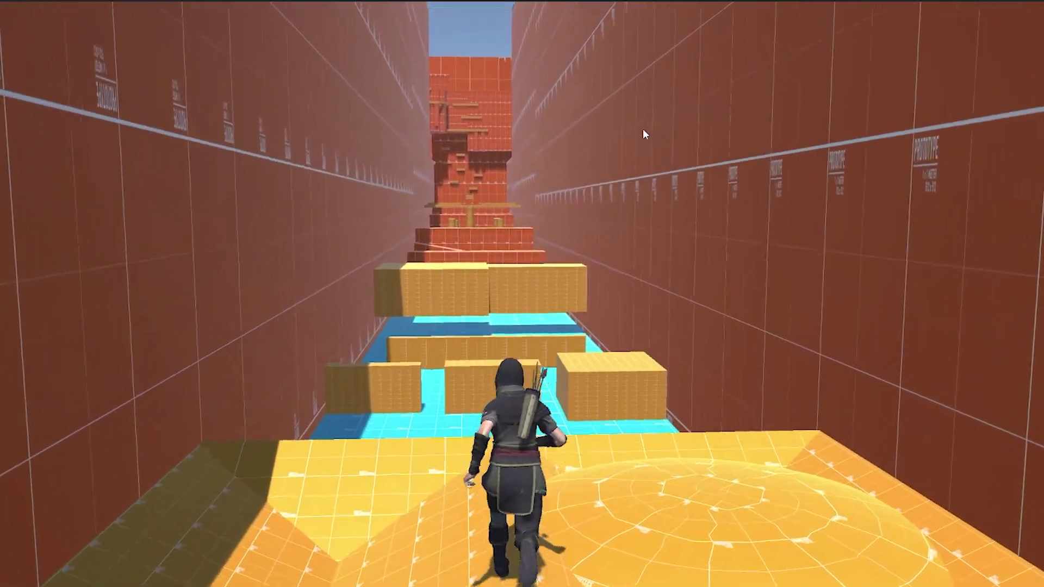
{"action": "key", "text": "w"}
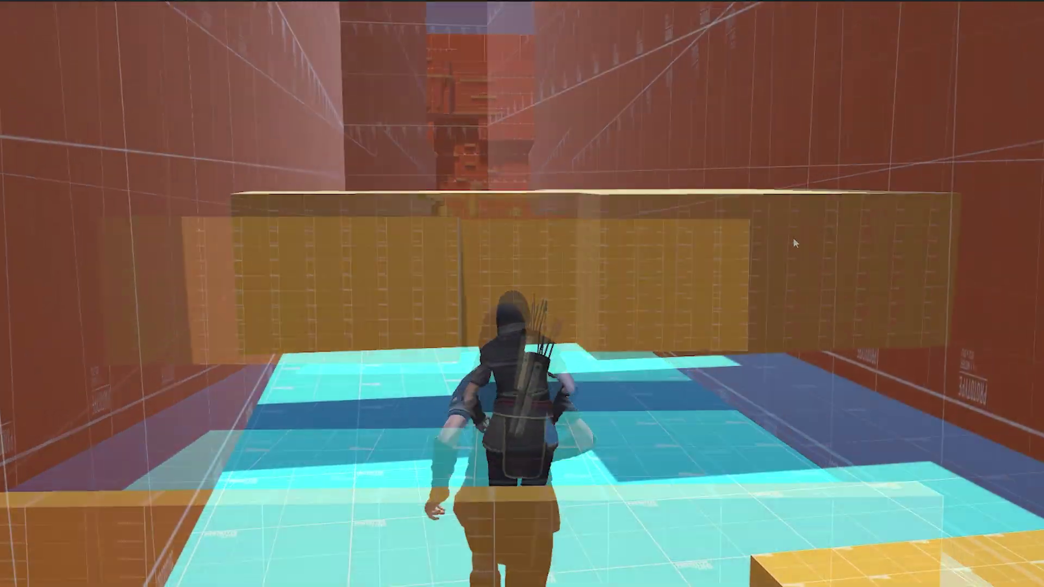
{"action": "key", "text": "w"}
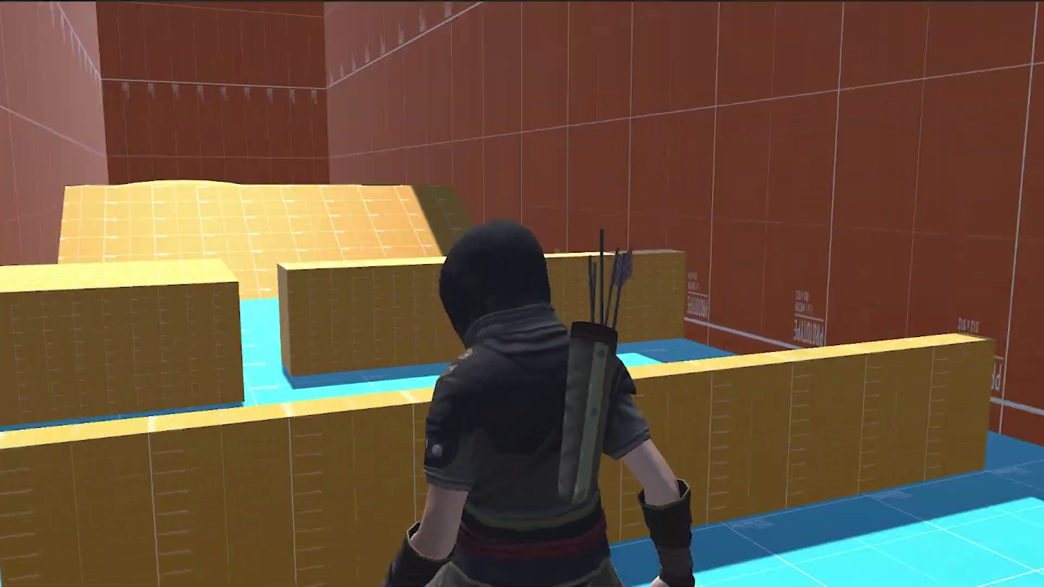
{"action": "key", "text": "w"}
{"action": "key", "text": "w"}
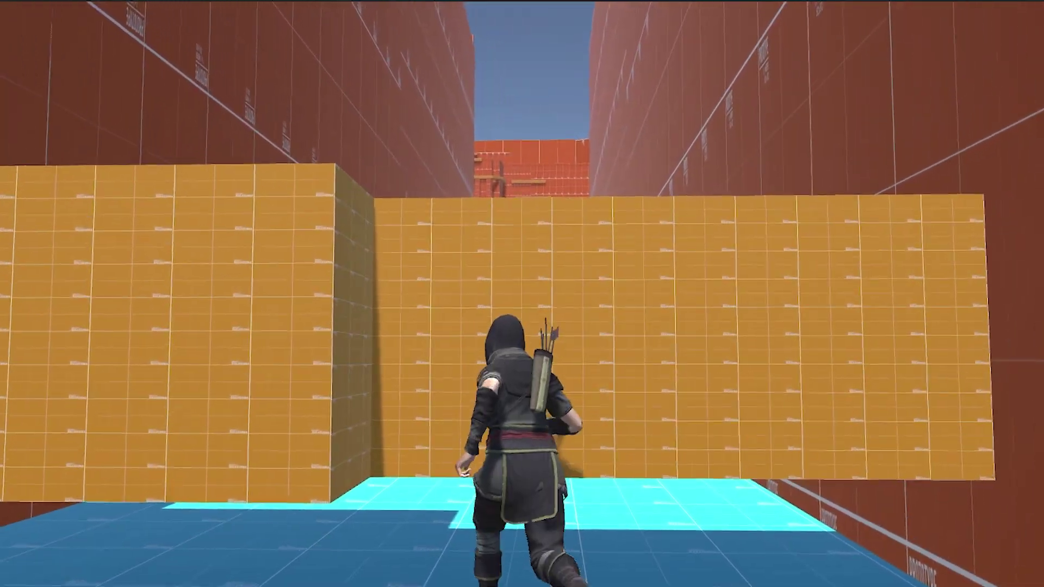
{"action": "key", "text": "w"}
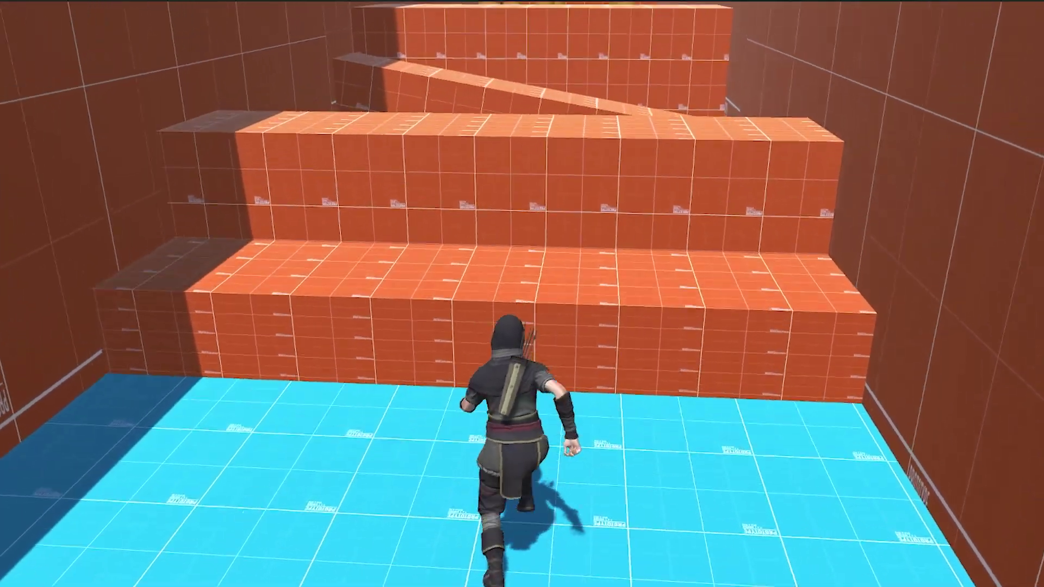
{"action": "key", "text": "w"}
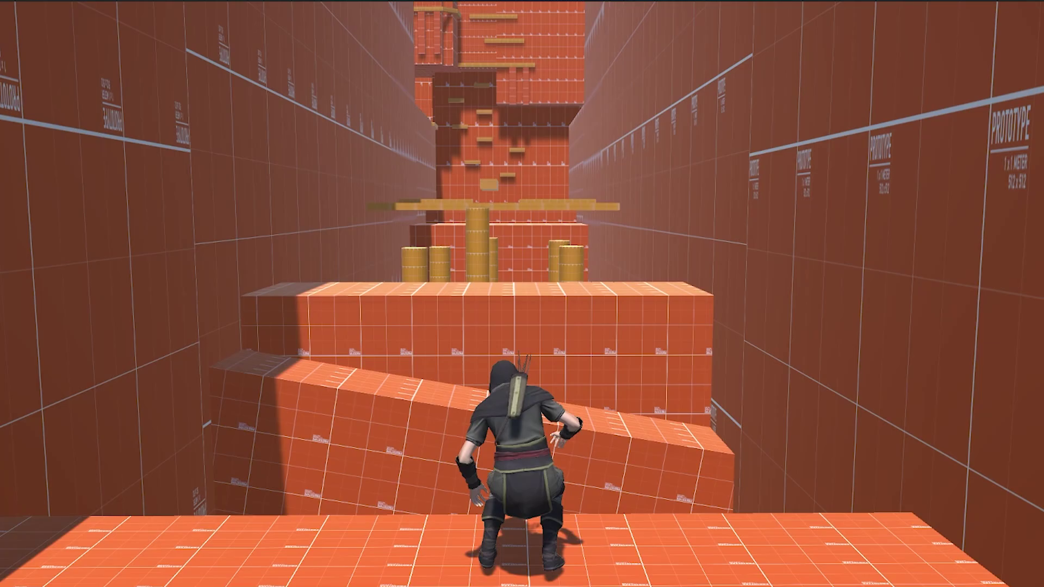
{"action": "key", "text": "space"}
{"action": "key", "text": "w"}
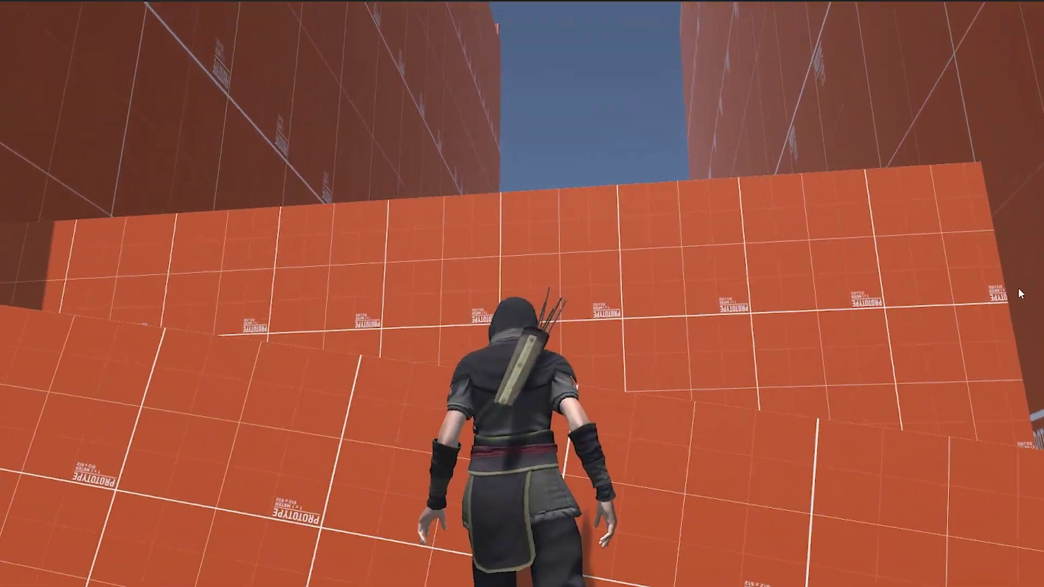
{"action": "key", "text": "space"}
{"action": "key", "text": "space"}
{"action": "key", "text": "w"}
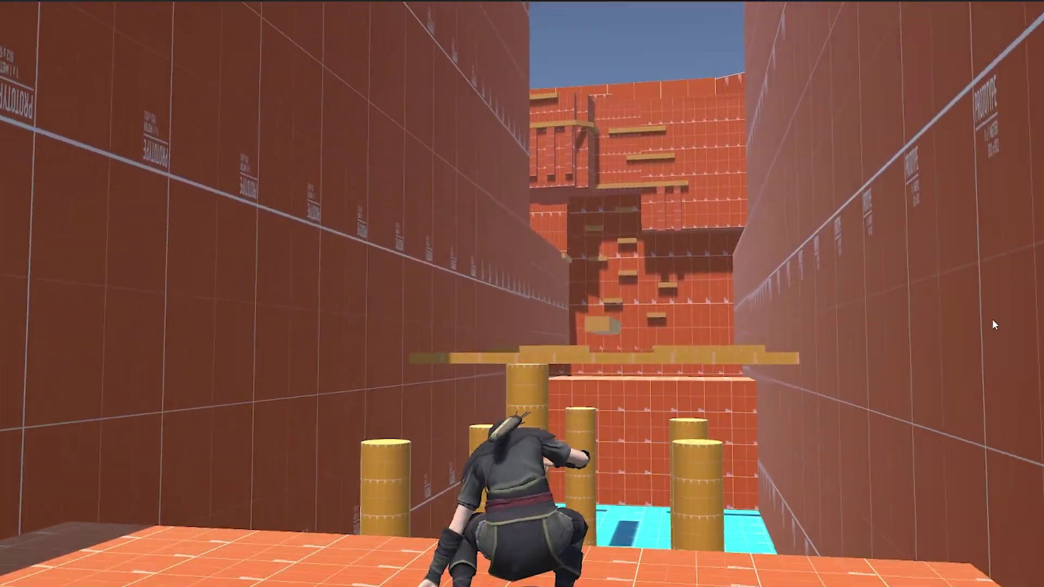
{"action": "key", "text": "w"}
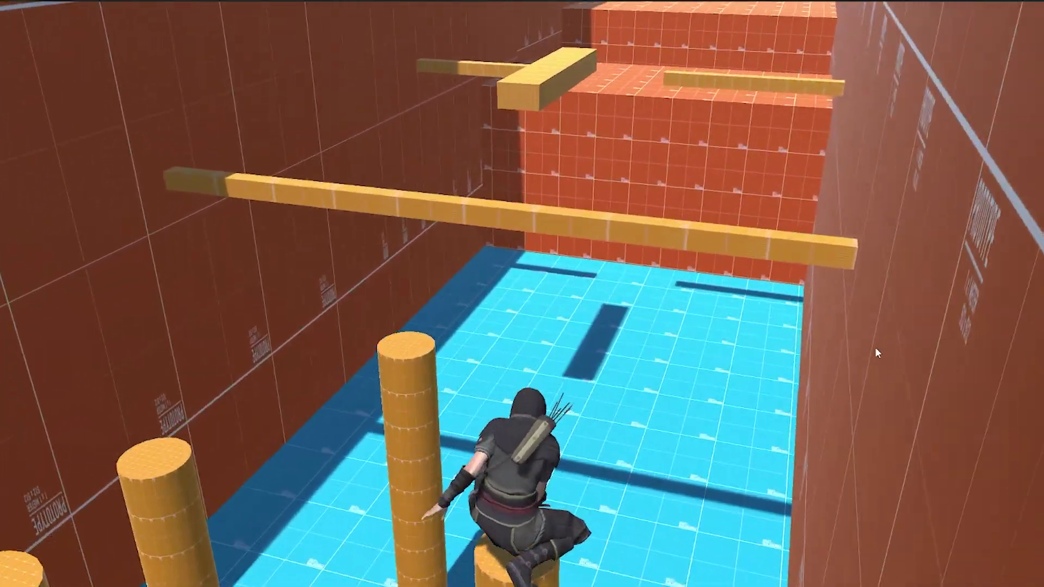
{"action": "key", "text": "space"}
{"action": "key", "text": "w"}
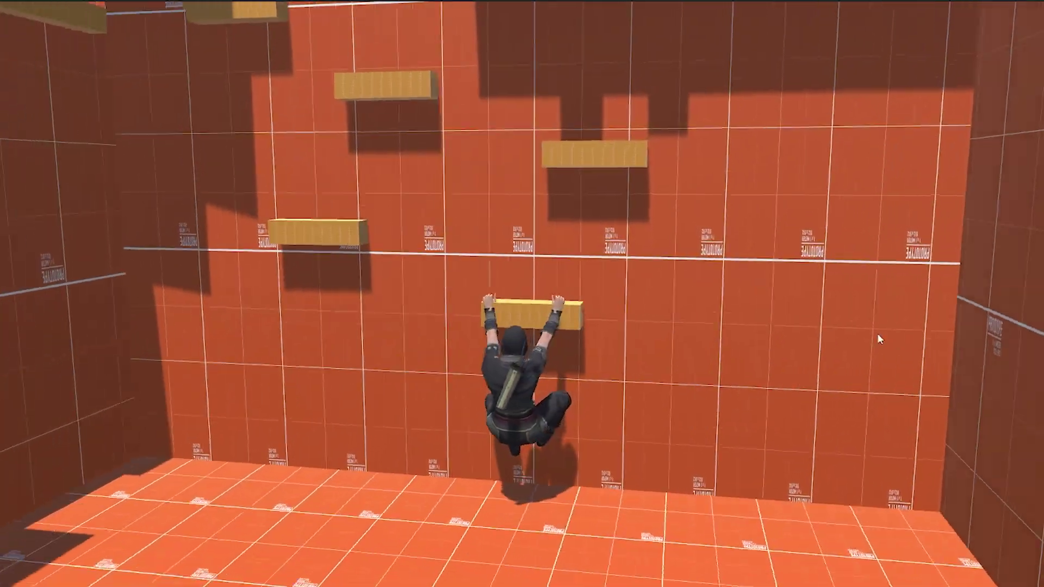
{"action": "key", "text": "w"}
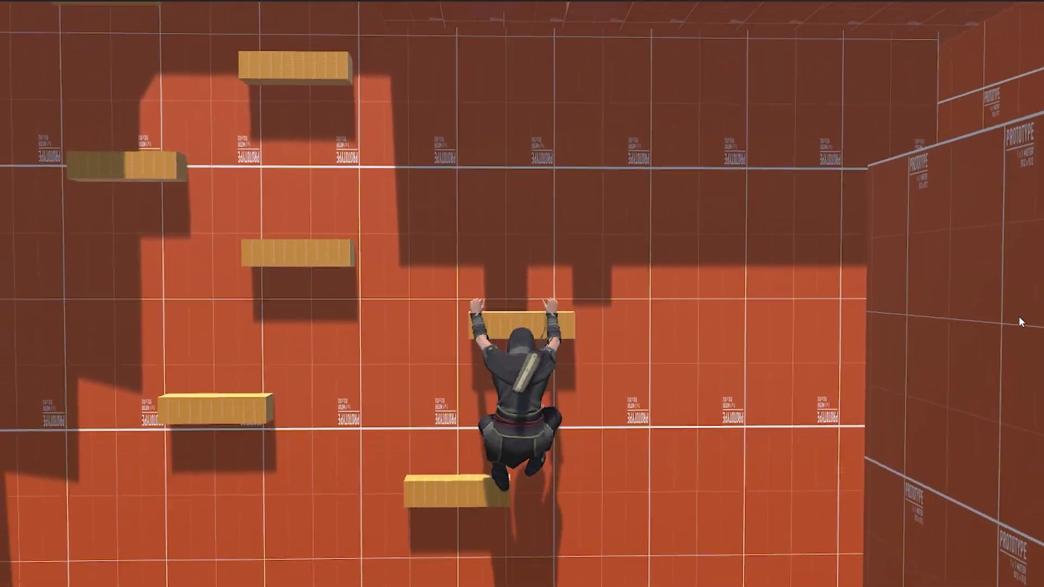
{"action": "key", "text": "space"}
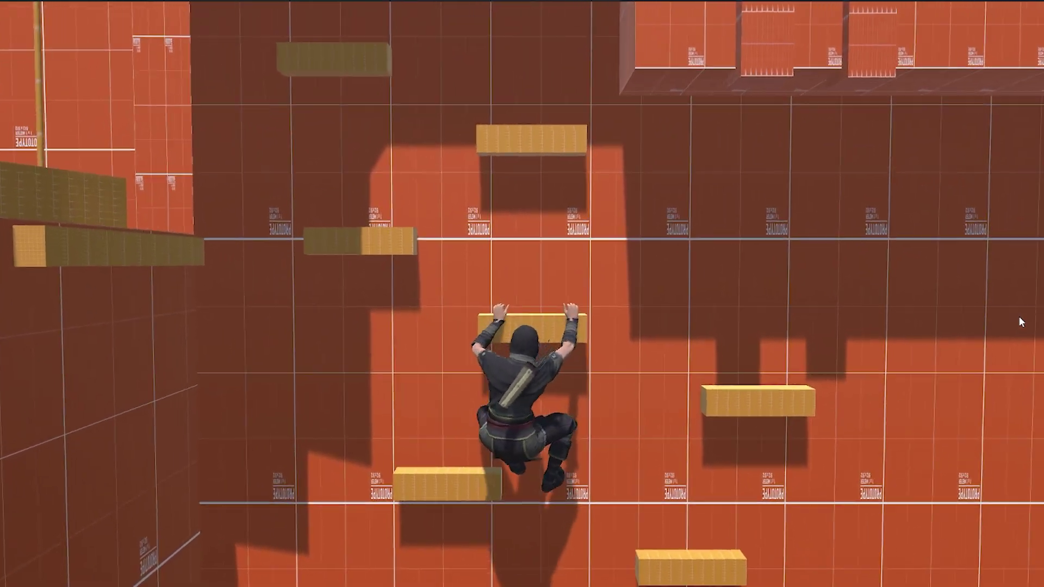
{"action": "key", "text": "space"}
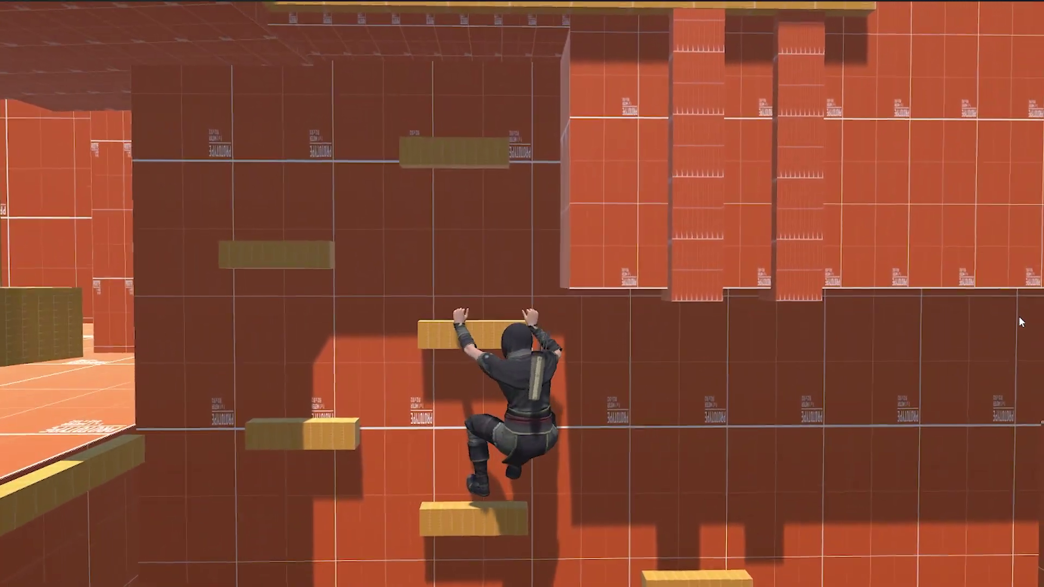
{"action": "key", "text": "space"}
{"action": "key", "text": "w"}
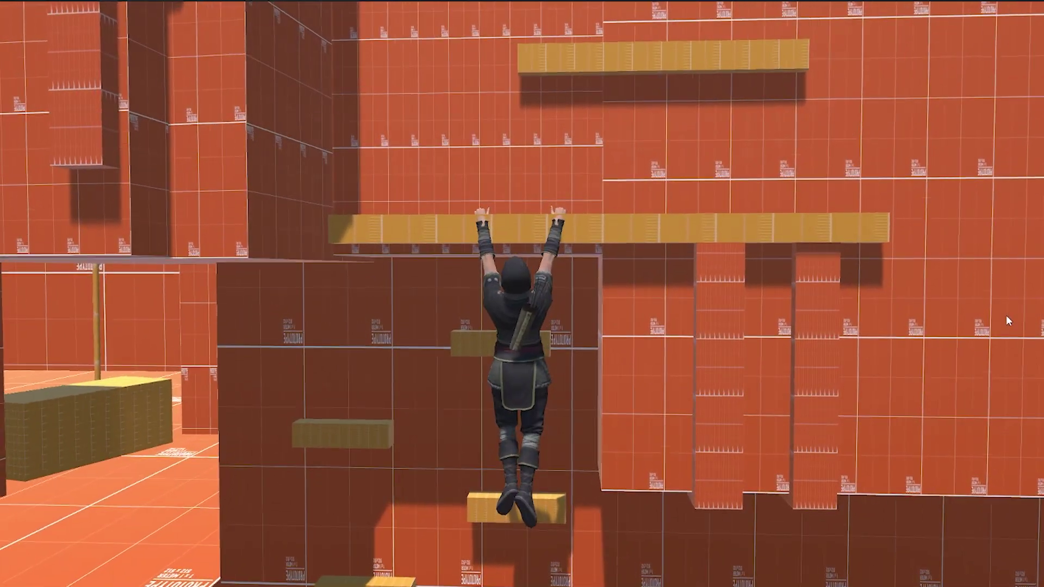
{"action": "key", "text": "a"}
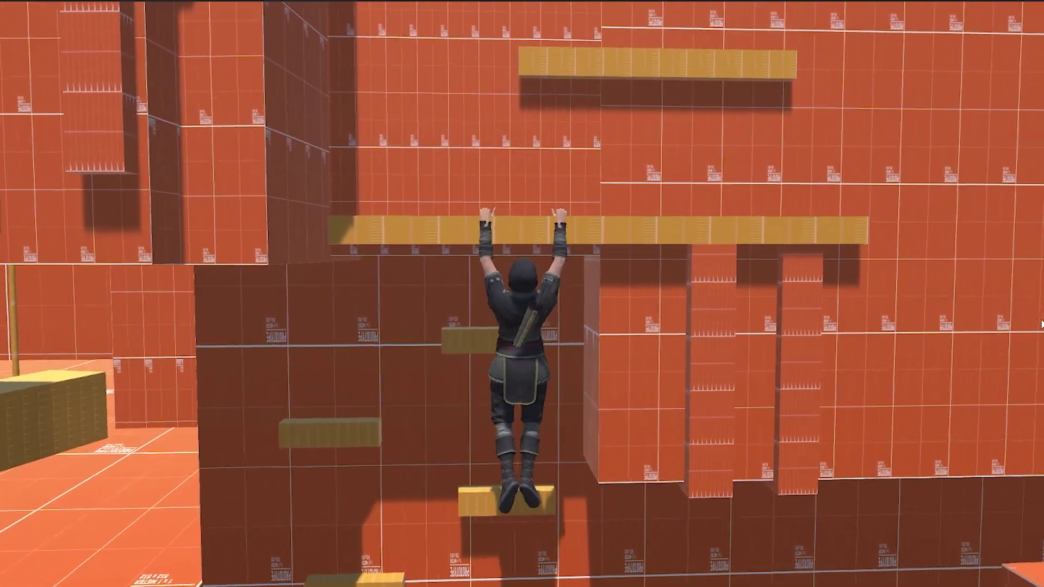
{"action": "key", "text": "d"}
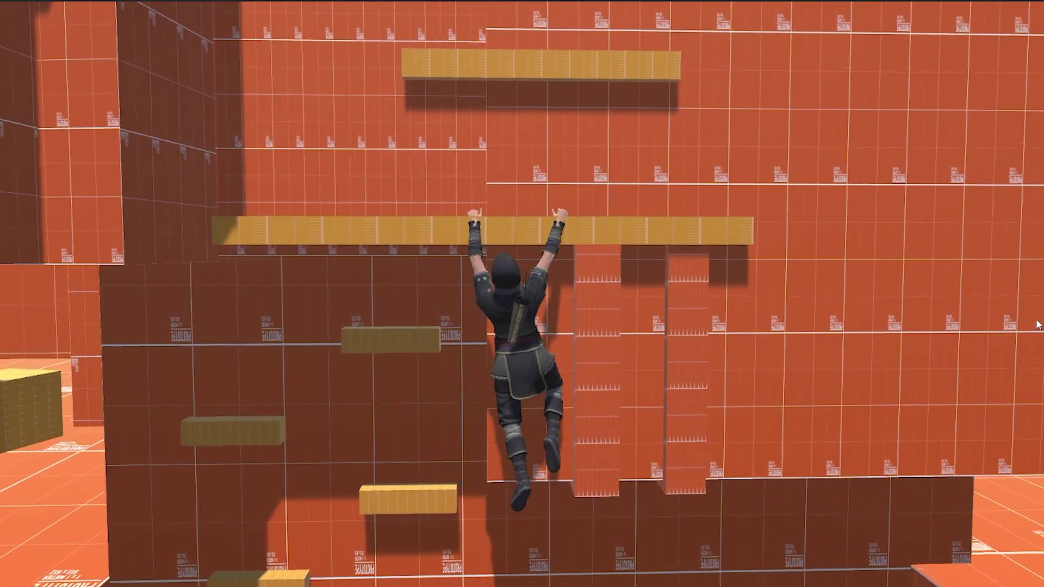
{"action": "key", "text": "space"}
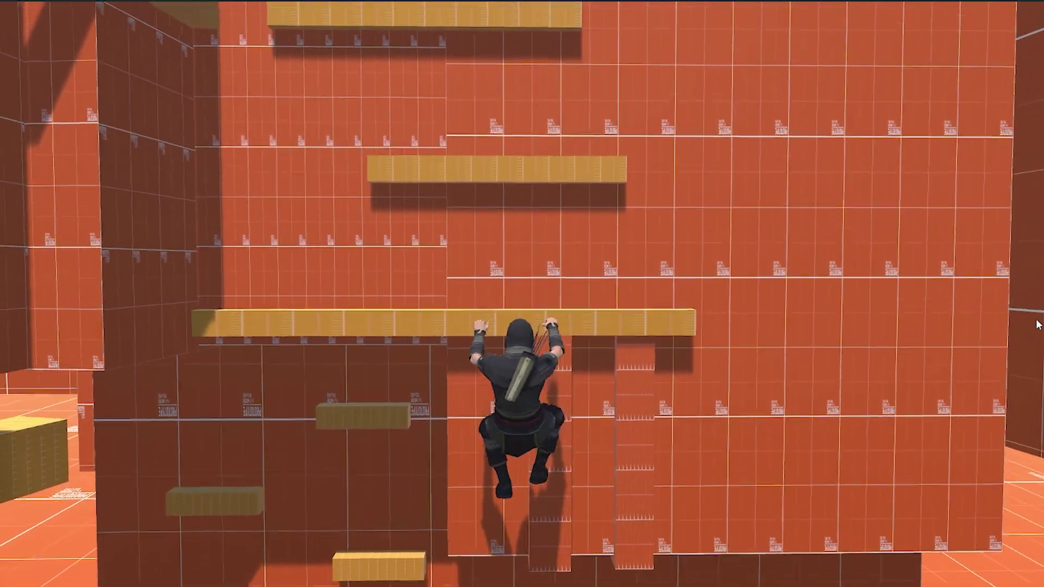
{"action": "key", "text": "space"}
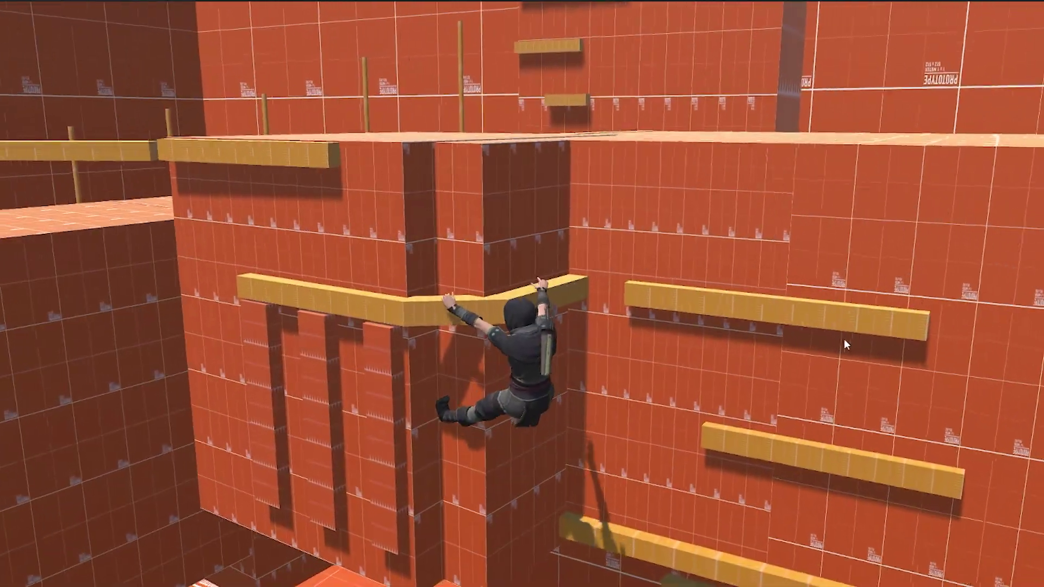
{"action": "key", "text": "a"}
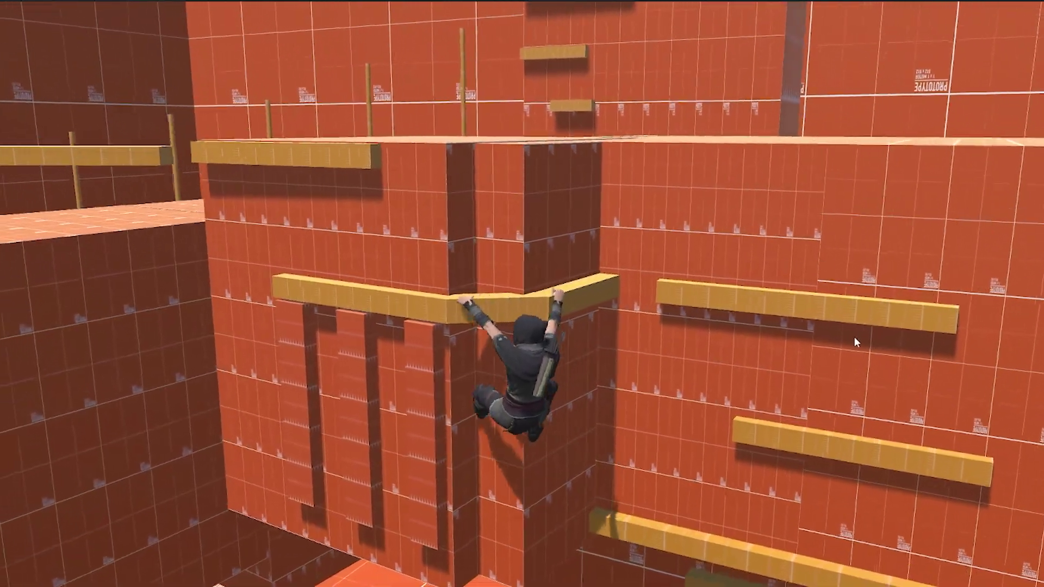
{"action": "key", "text": "a"}
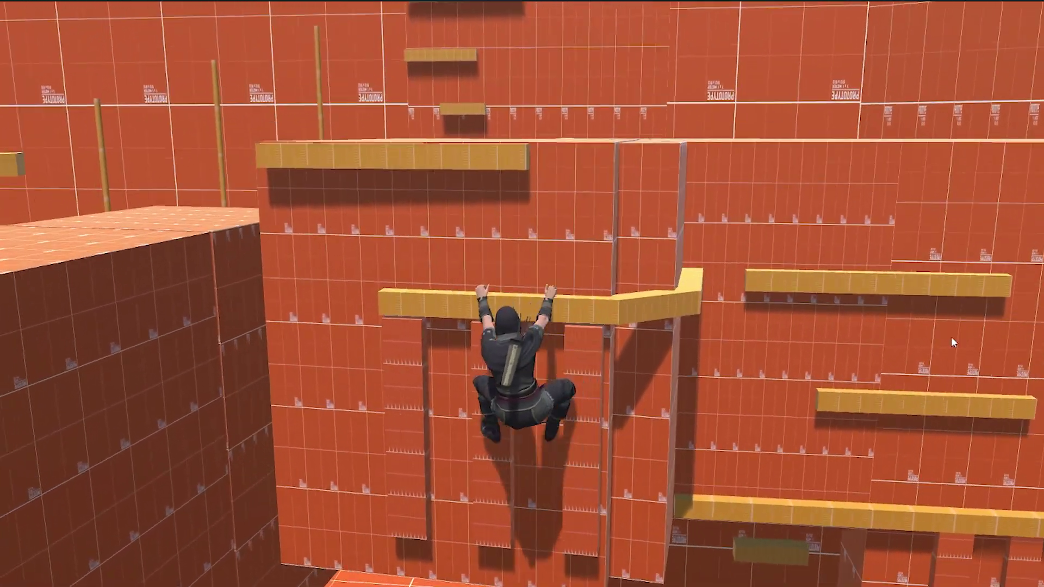
Playtest climbing from the wall ledge and jumping across the tall vertical poles in the parkour level
{"action": "key", "text": "w"}
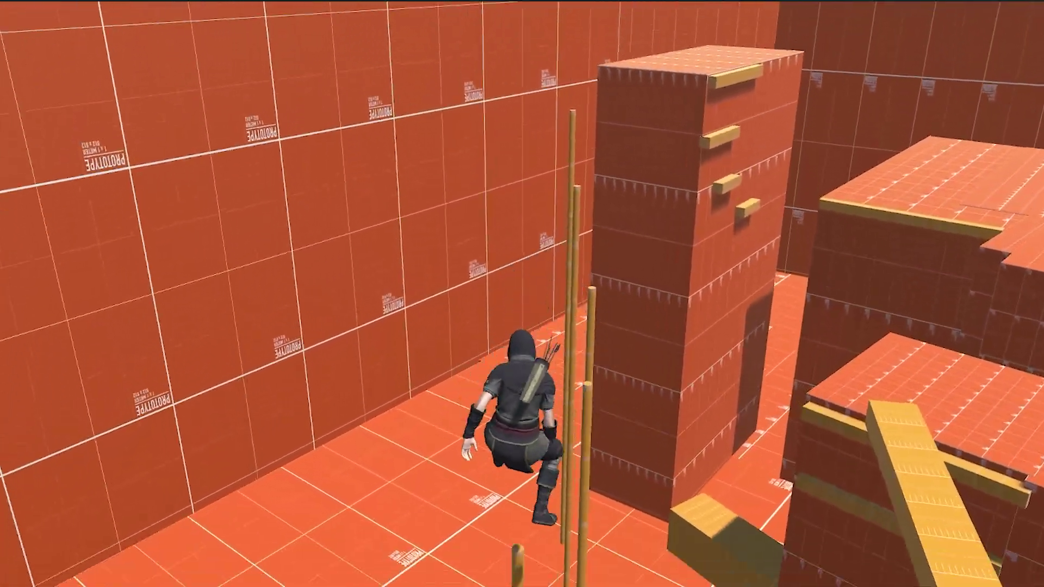
{"action": "key", "text": "space"}
{"action": "key", "text": "space"}
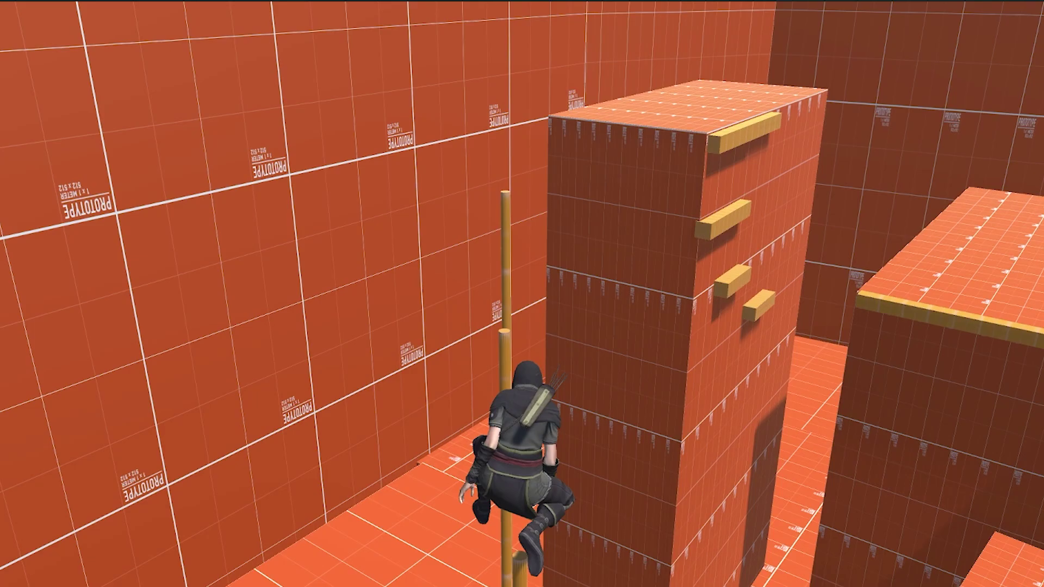
{"action": "key", "text": "space"}
{"action": "key", "text": "space"}
{"action": "key", "text": "w"}
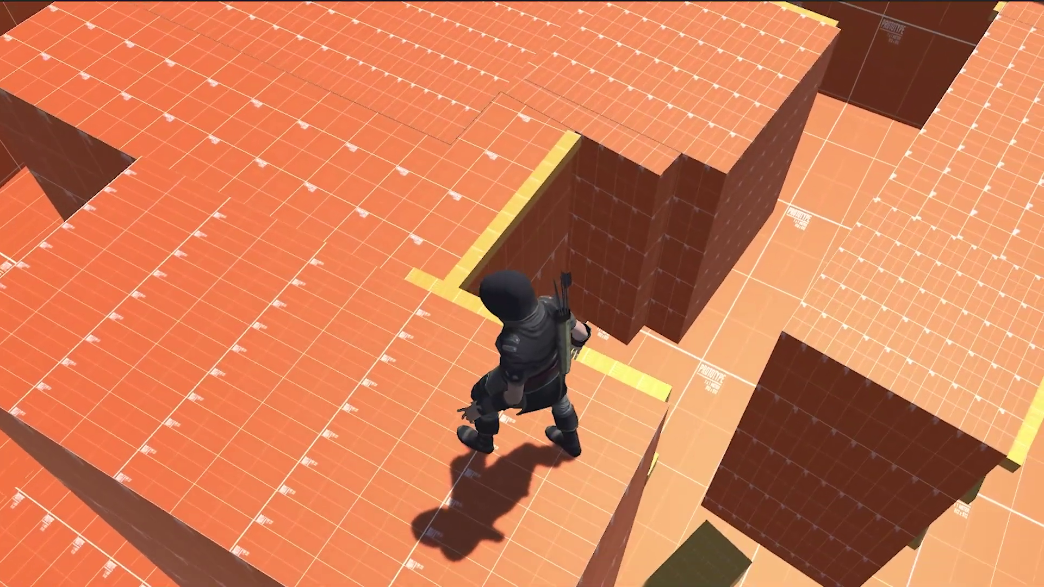
Playtest running and jumping across the rooftops, heading past the pillars over water and up the yellow ramp
{"action": "key", "text": "w"}
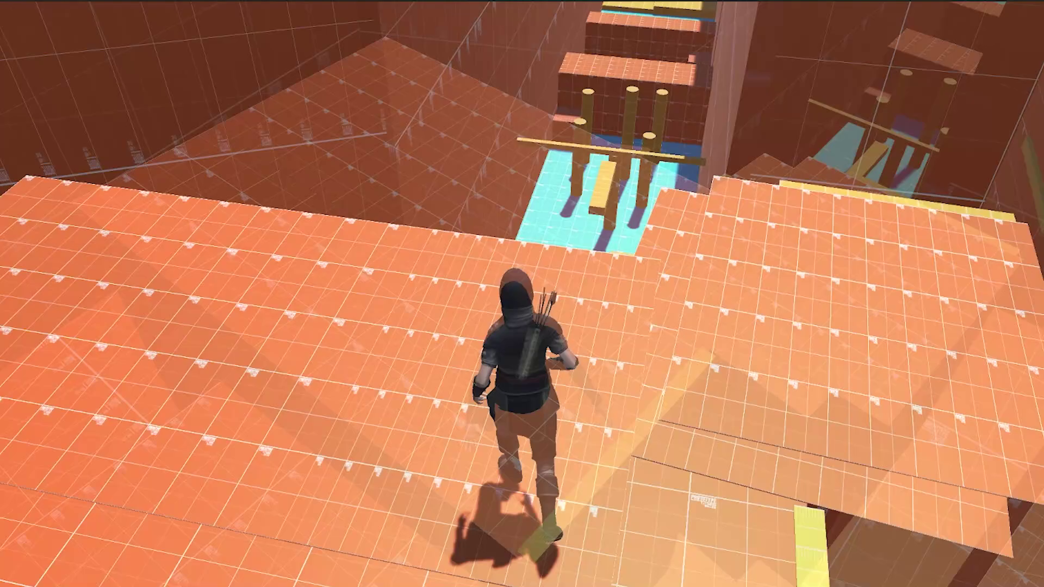
{"action": "key", "text": "space"}
{"action": "key", "text": "w"}
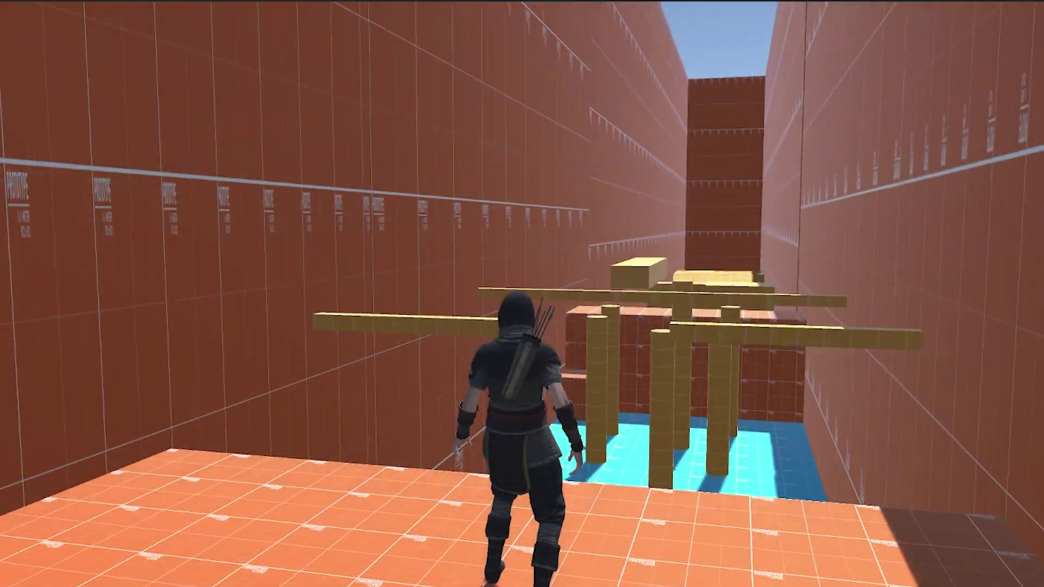
{"action": "key", "text": "w"}
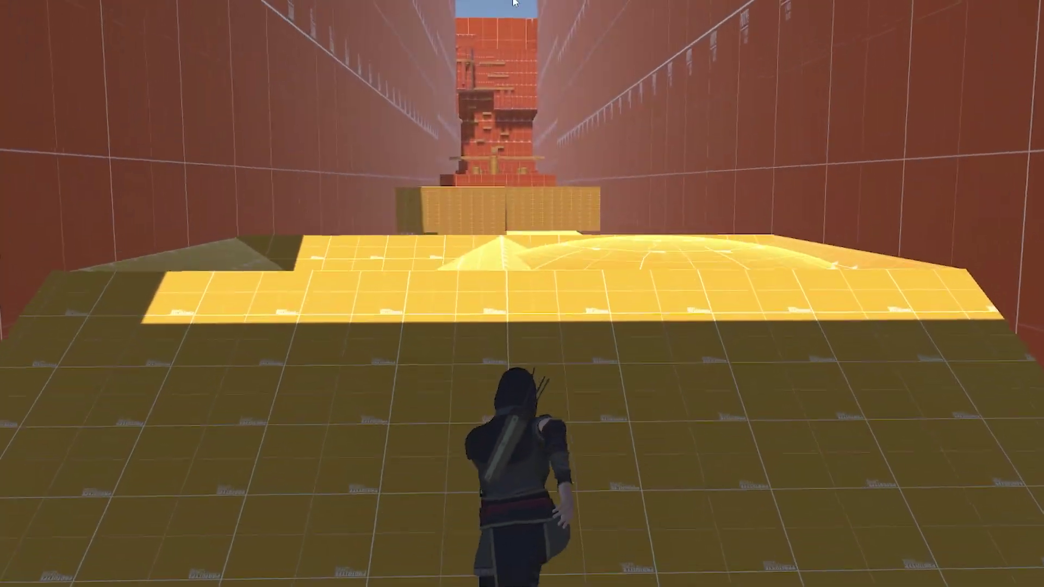
{"action": "key", "text": "w"}
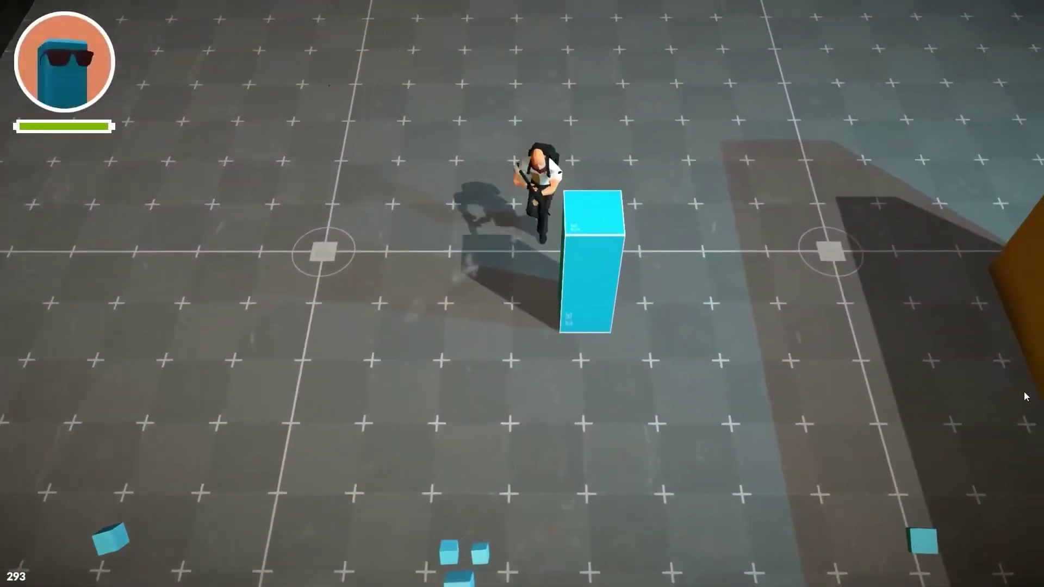
Browse the SpeedTutor asset store's home page from Best Sellers through Asset Categories to the free assets section
{"action": "scroll", "coordinate": [517, 305], "scroll_direction": "down", "scroll_amount": 7}
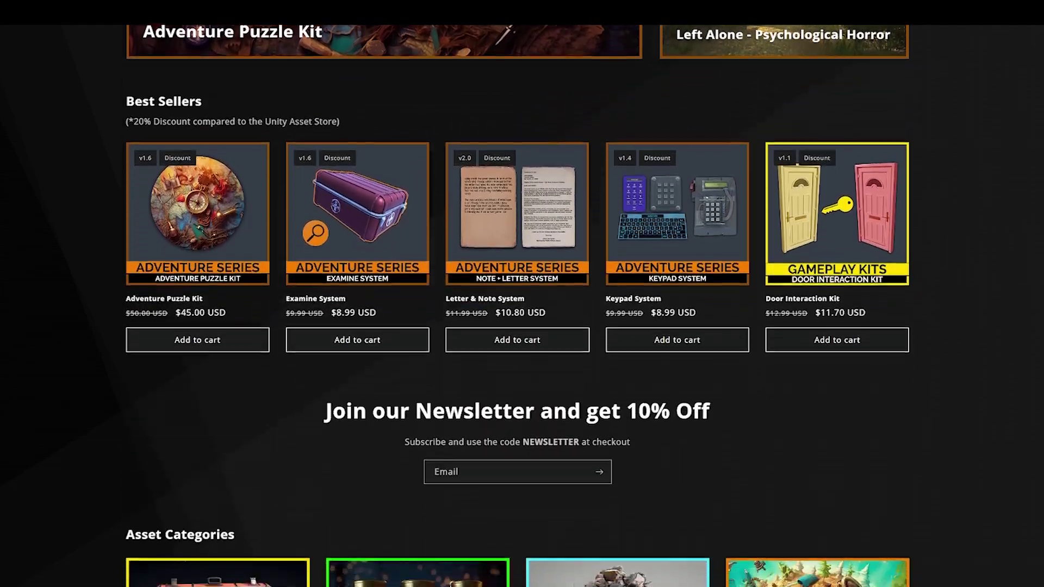
{"action": "scroll", "coordinate": [522, 294], "scroll_direction": "down", "scroll_amount": 6}
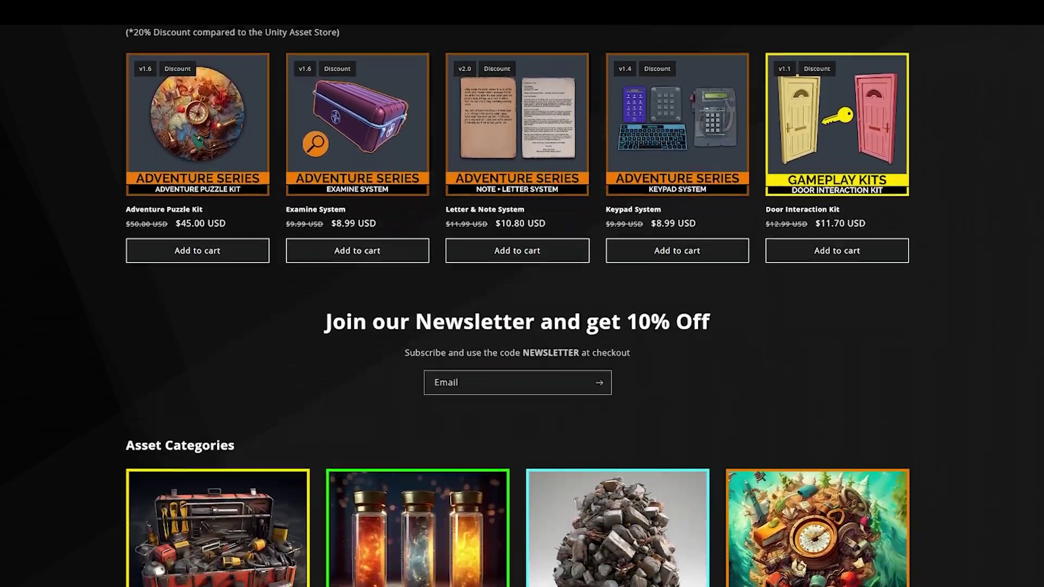
{"action": "scroll", "coordinate": [521, 294], "scroll_direction": "down", "scroll_amount": 6}
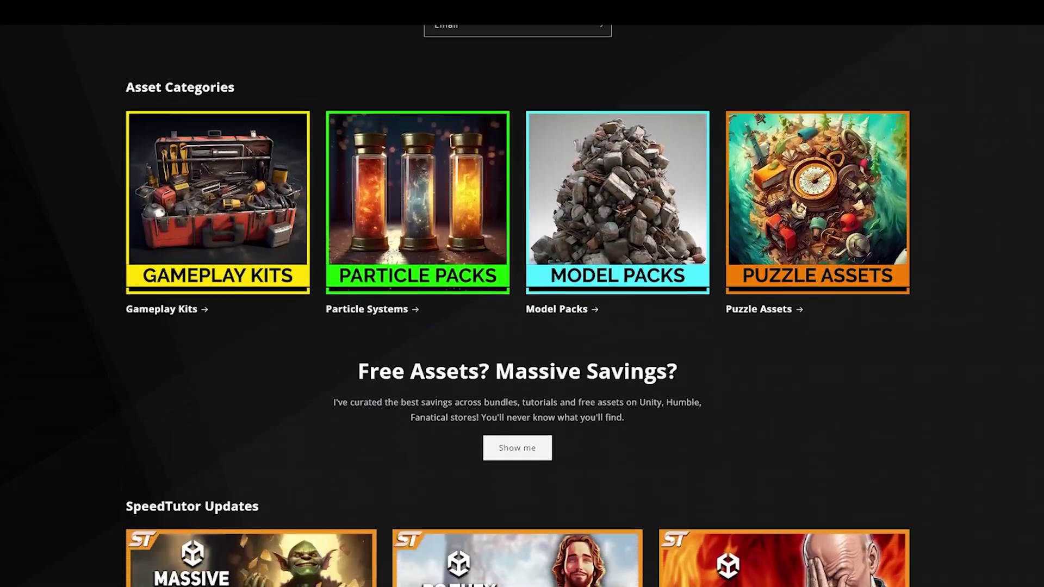